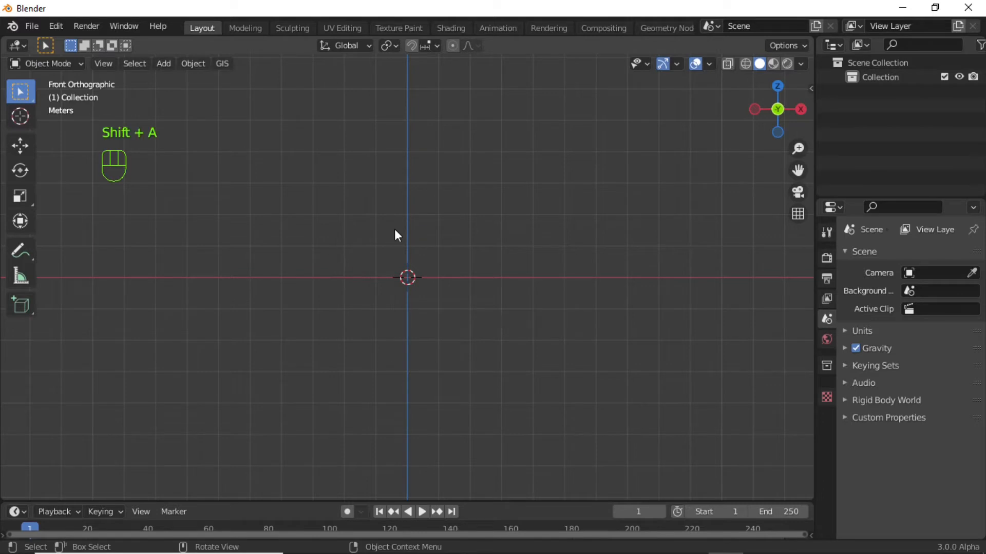
- Add a UV sphere at the world origin and switch it to Edit Mode
key("shift+a")
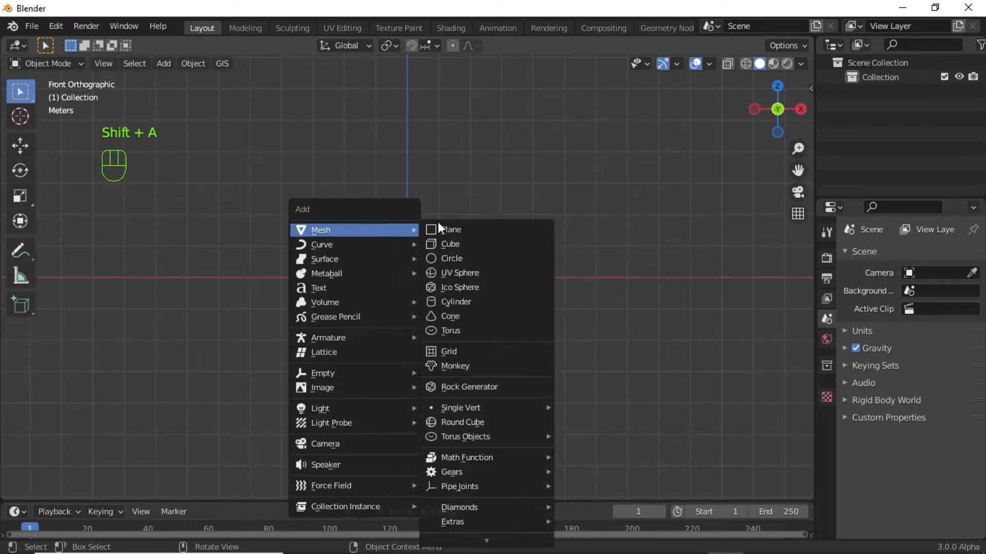
left_click(460, 272)
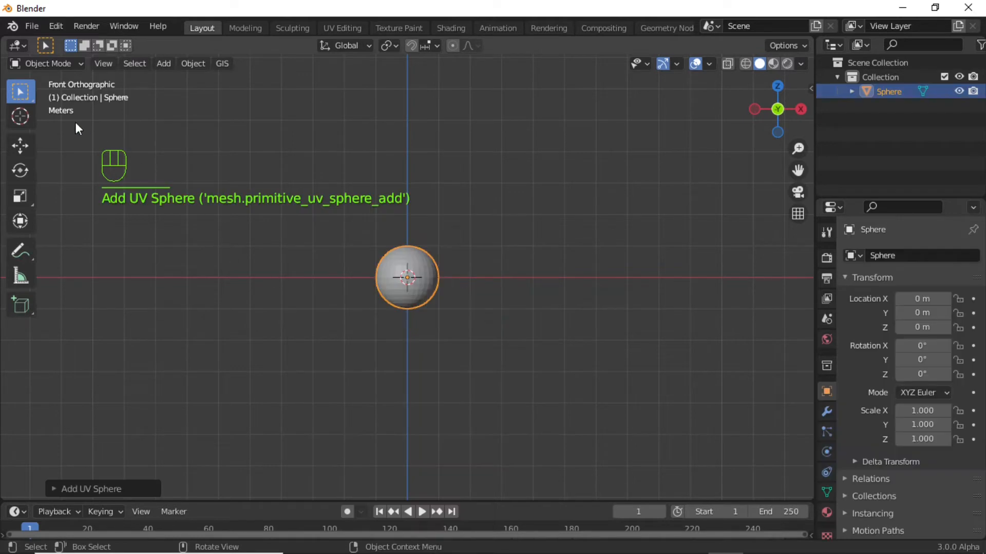
left_click(55, 63)
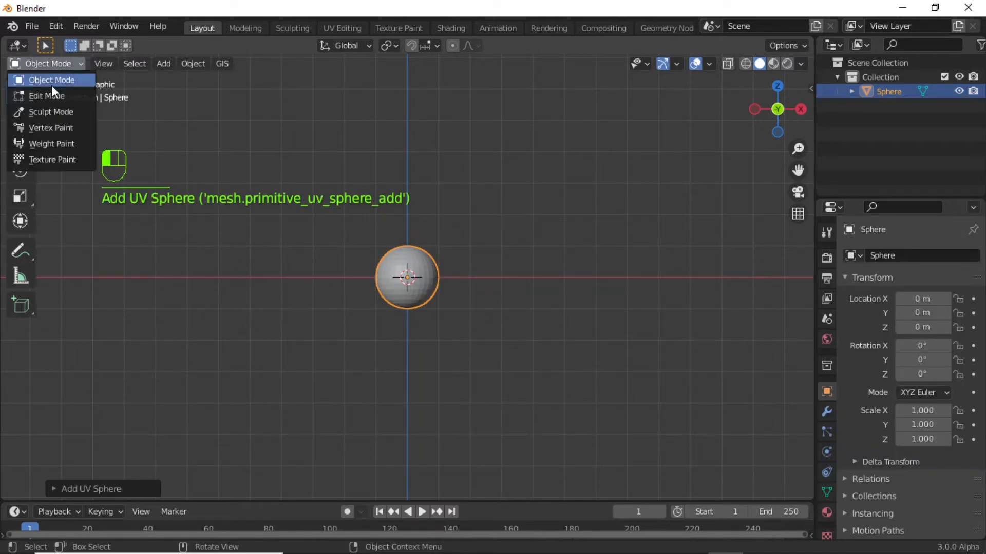
left_click(48, 97)
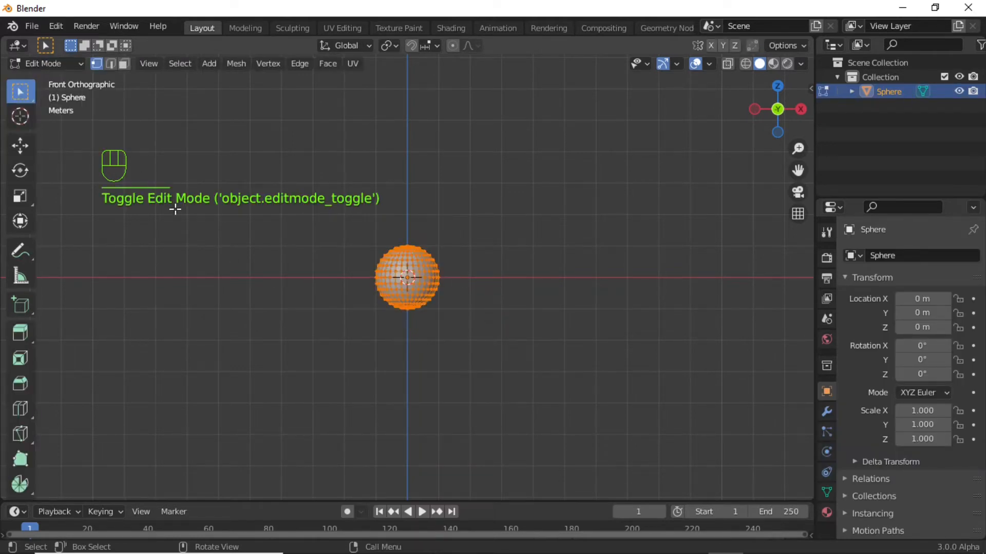
- Rip the sphere's mesh along its horizontal equator edge loop, leaving the separated edges in place
key("KP_Decimal")
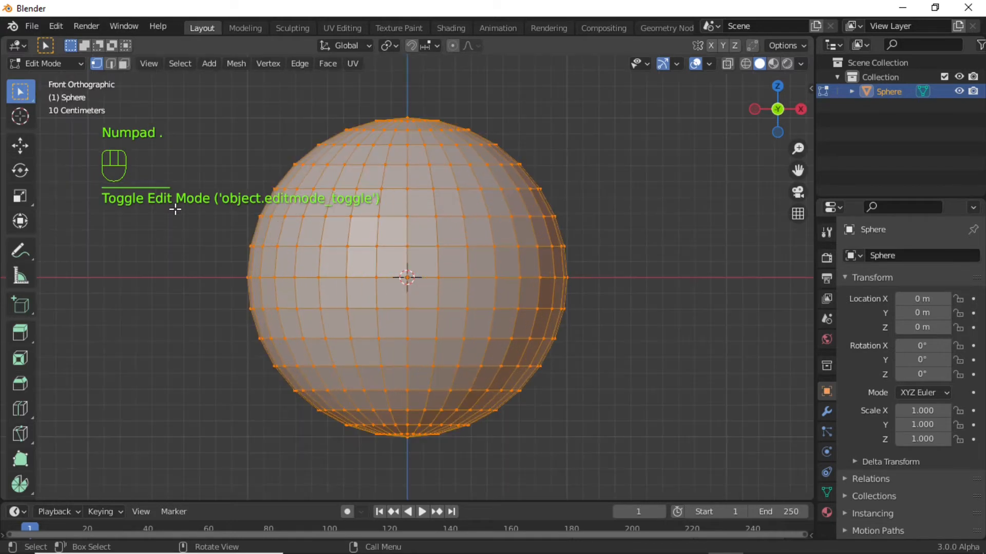
double_click(390, 278)
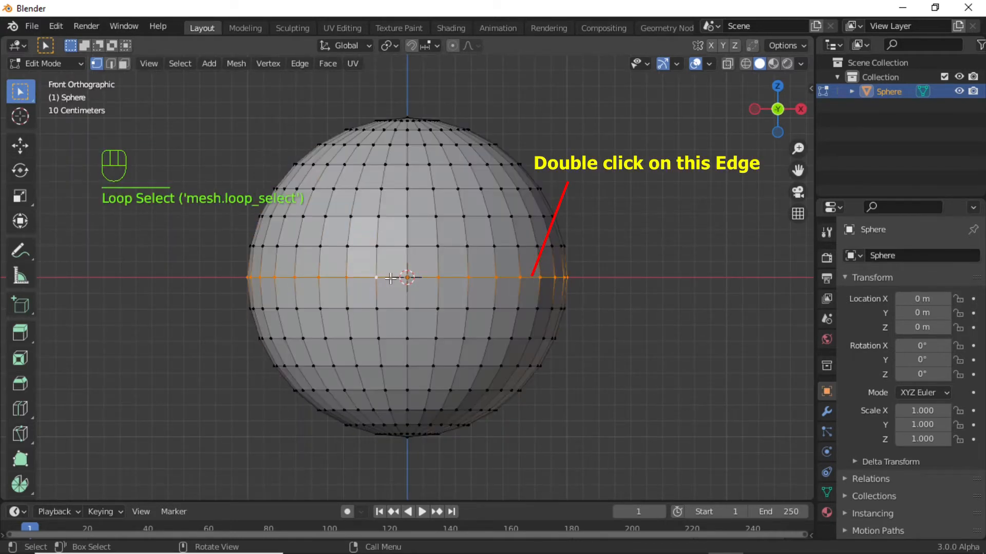
key("v")
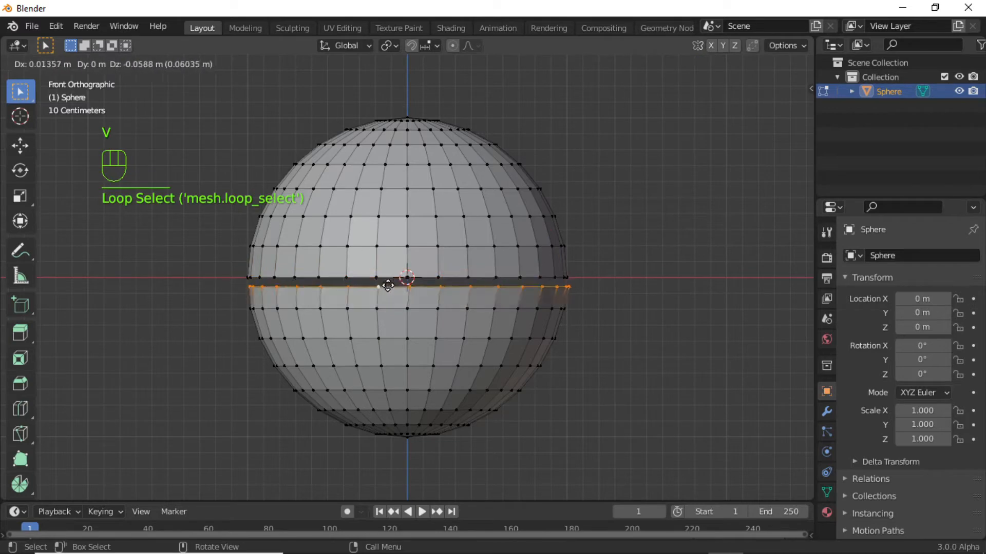
right_click(421, 273)
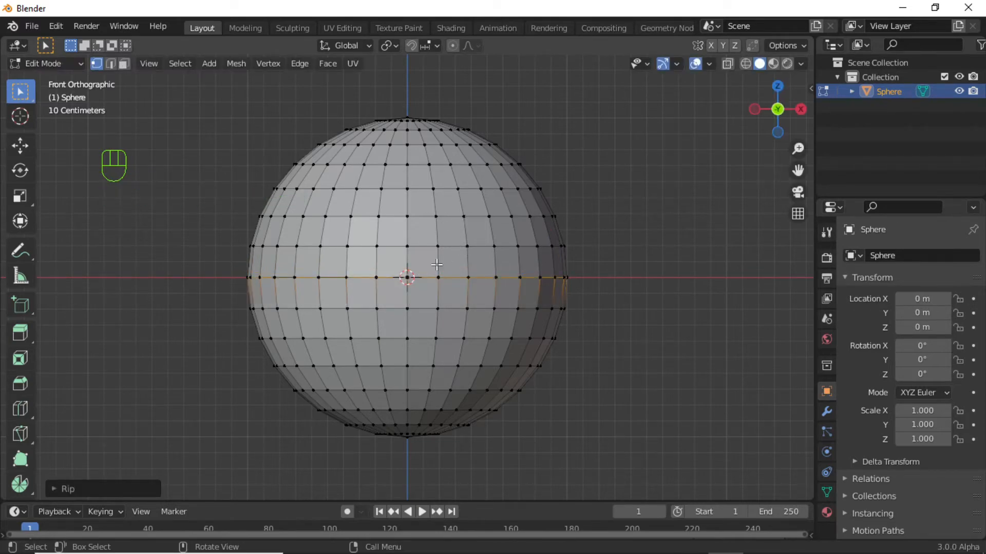
key("ctrl+z")
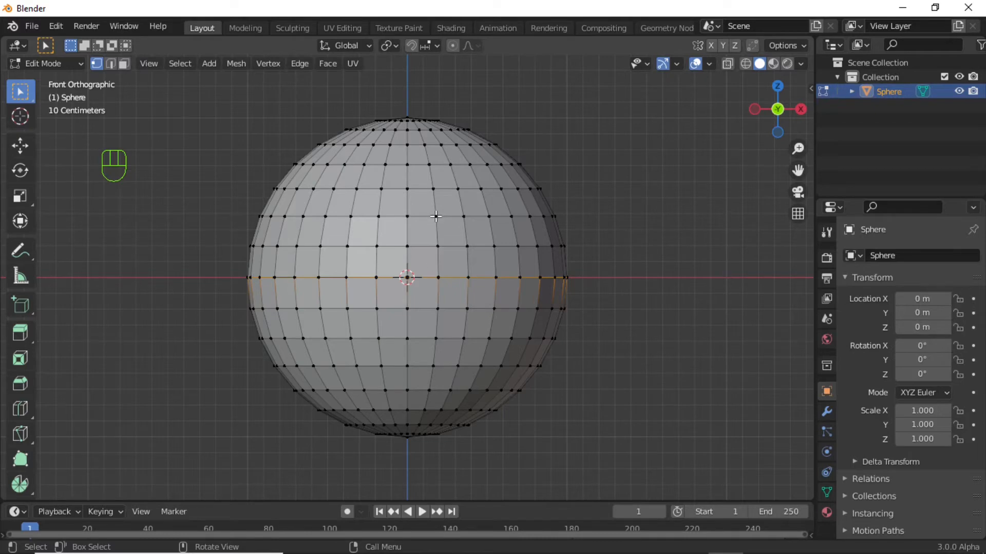
- Select the linked upper hemisphere and move it up about 1.4 m along the Z axis with increment snapping
left_click(435, 219)
key("ctrl+z")
key("l")
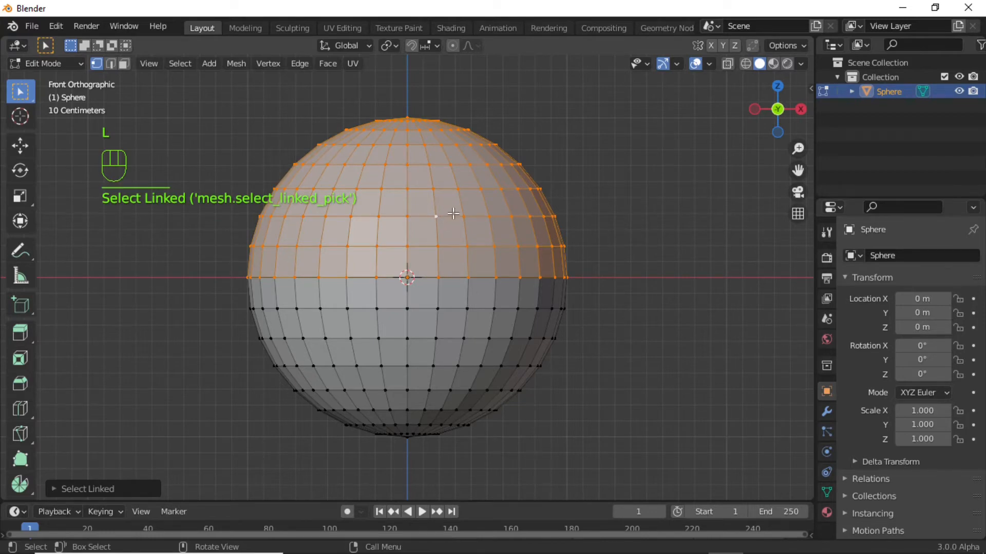
key("g")
key("z")
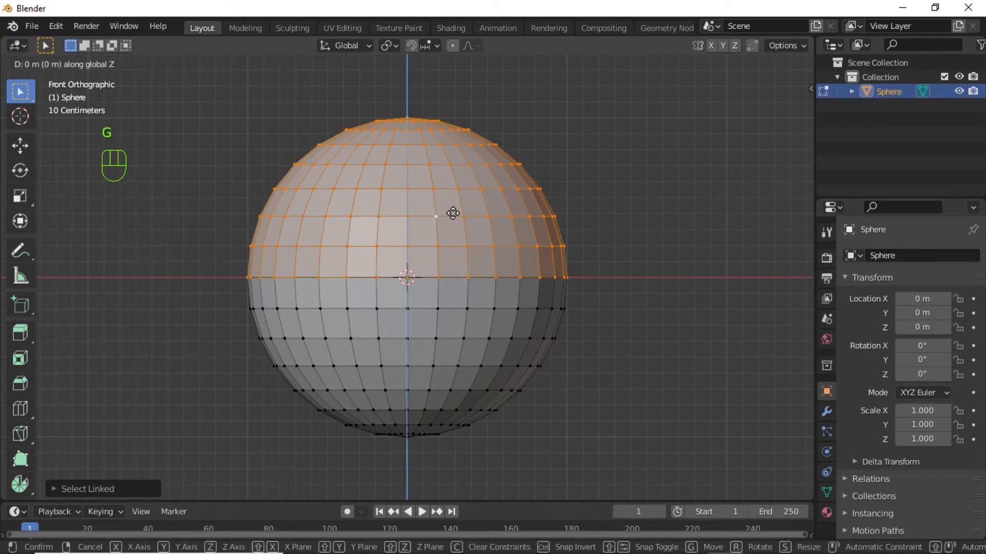
key("ctrl")
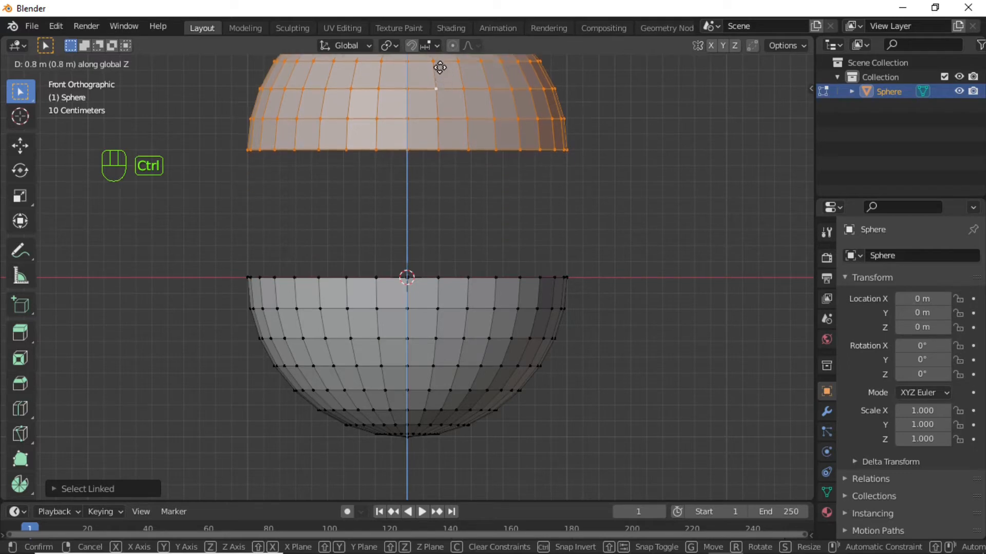
left_click(425, 431)
key("ctrl+z")
key("ctrl+z")
key("ctrl+z")
key("ctrl+z")
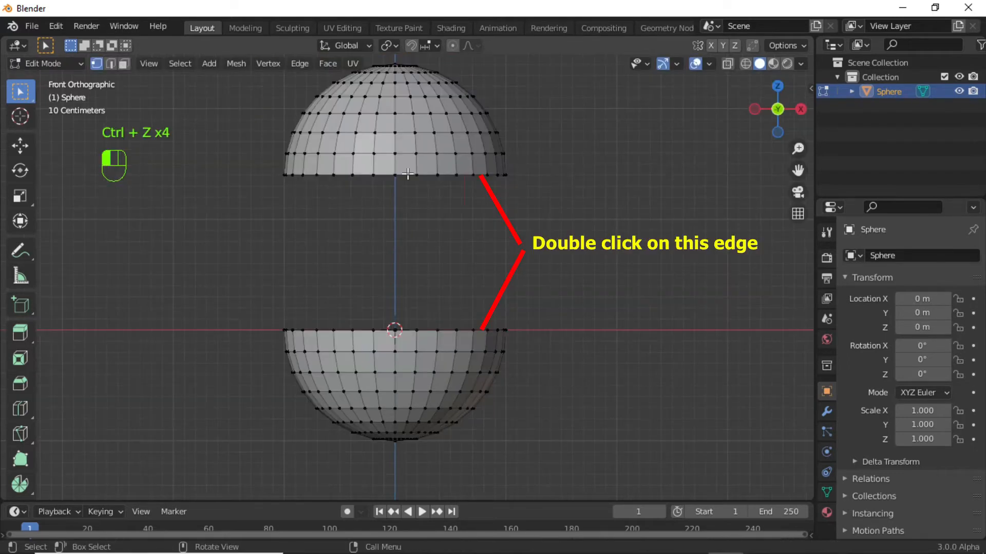
- Select the open edge loops of both hemispheres and join them with Bridge Edge Loops
double_click(407, 174)
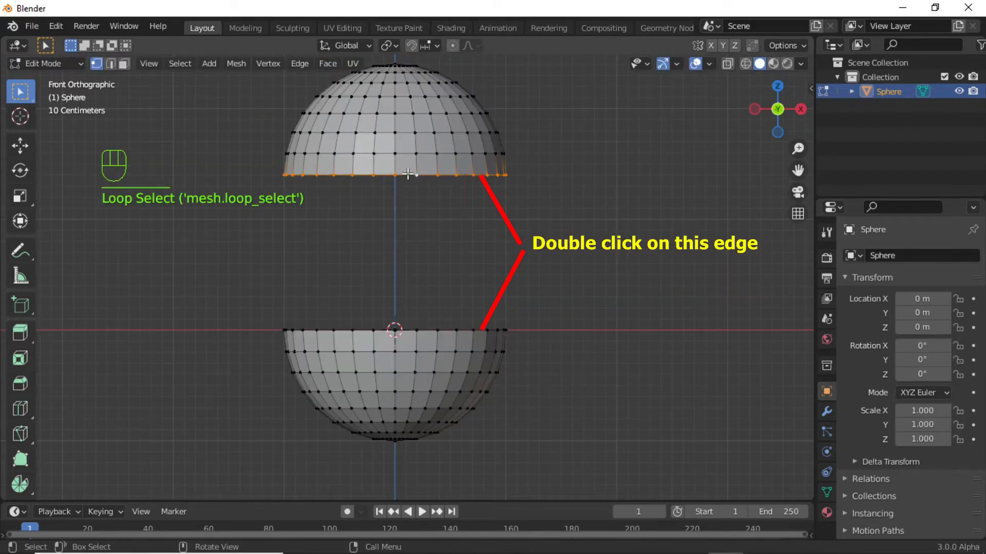
key("shift")
double_click(407, 331, "shift")
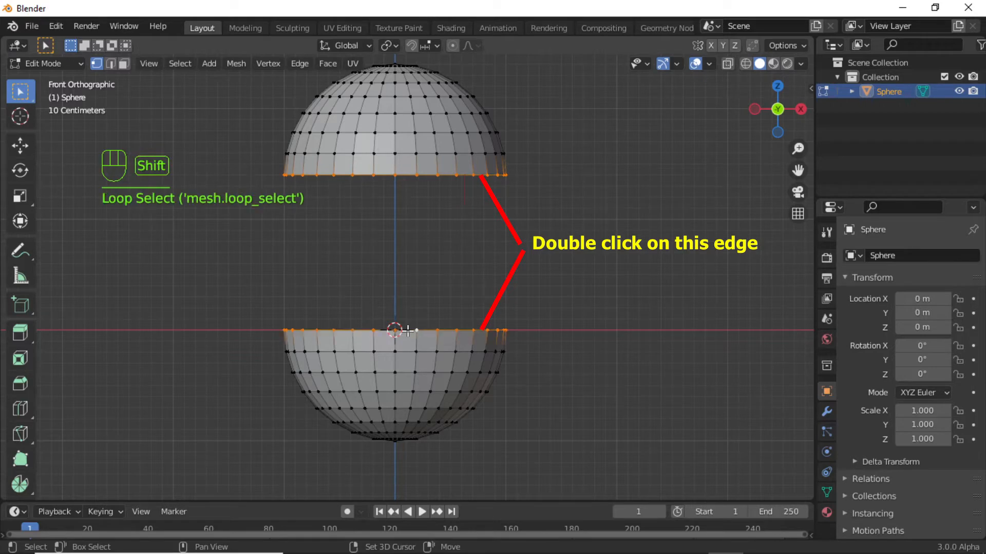
left_click(302, 63)
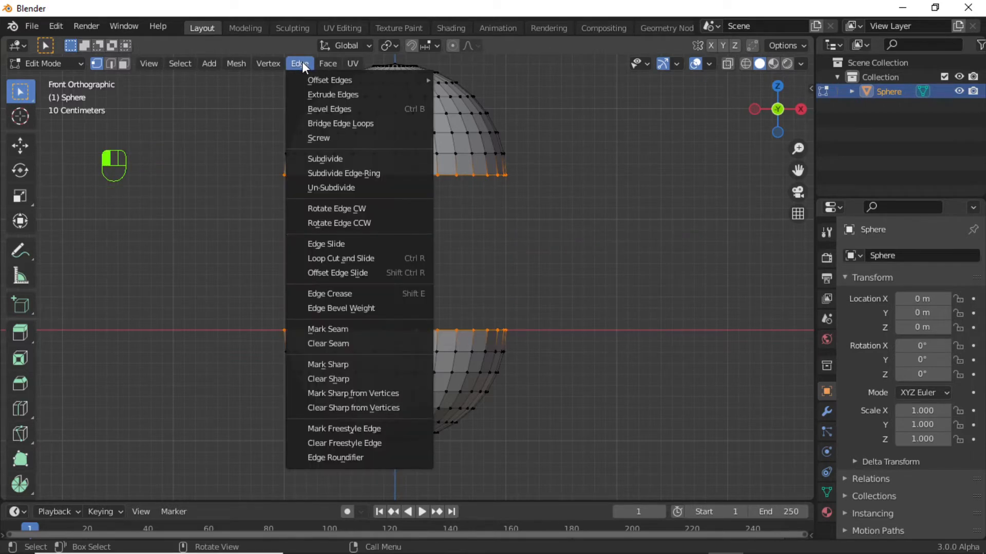
left_click(334, 123)
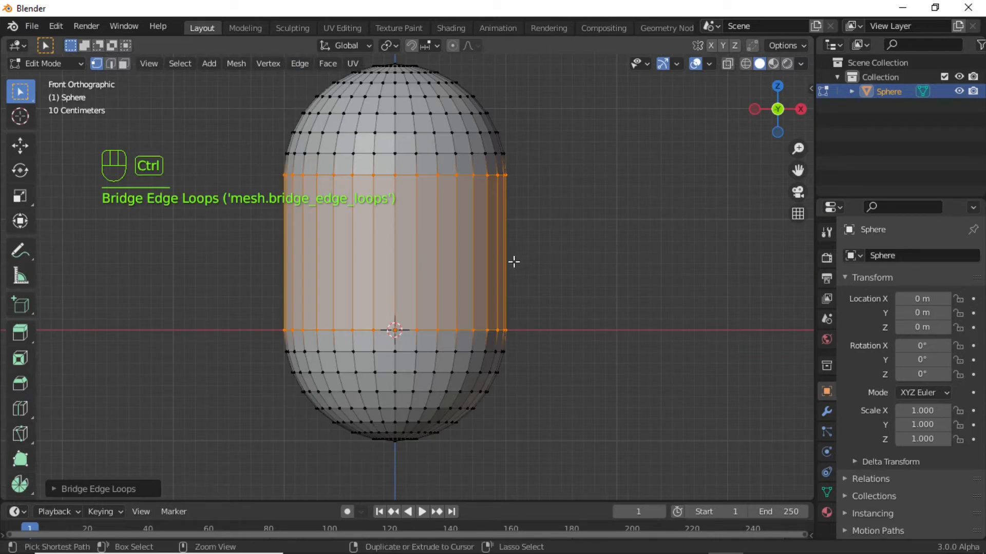
- Add 8 evenly spaced horizontal loop cuts to the bridged middle section without sliding them
key("ctrl+r")
scroll(514, 262, "up", 4)
scroll(513, 261, "up", 3)
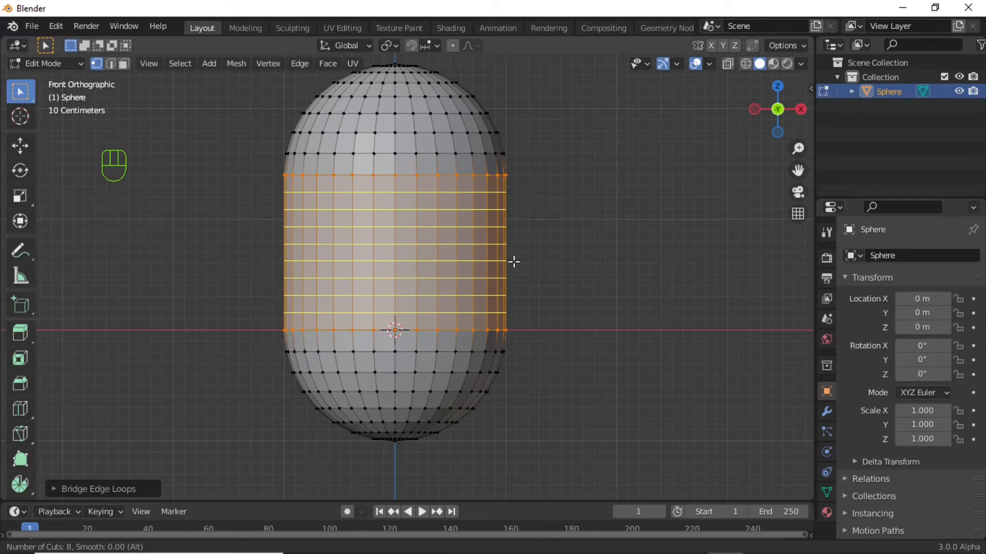
left_click(514, 261)
right_click(514, 262)
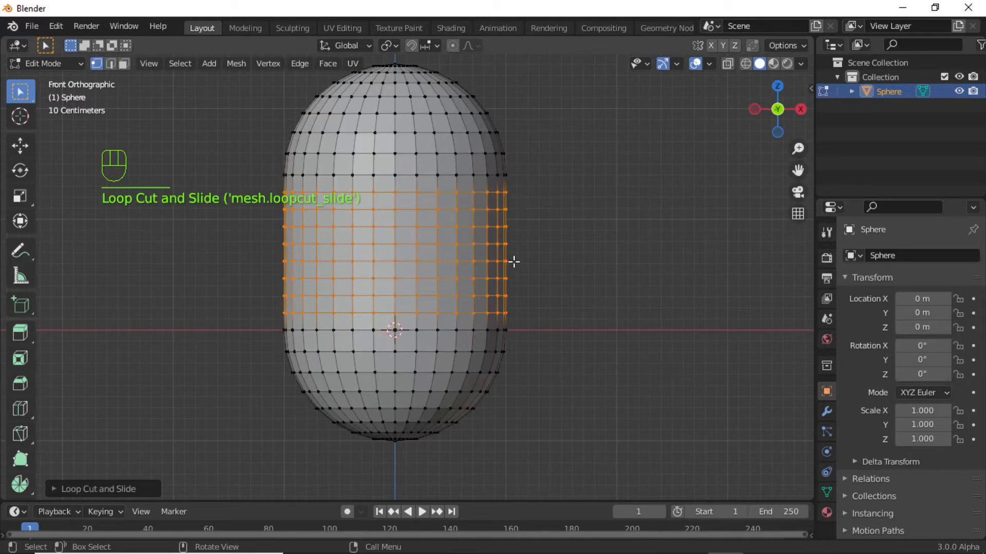
left_click(594, 273)
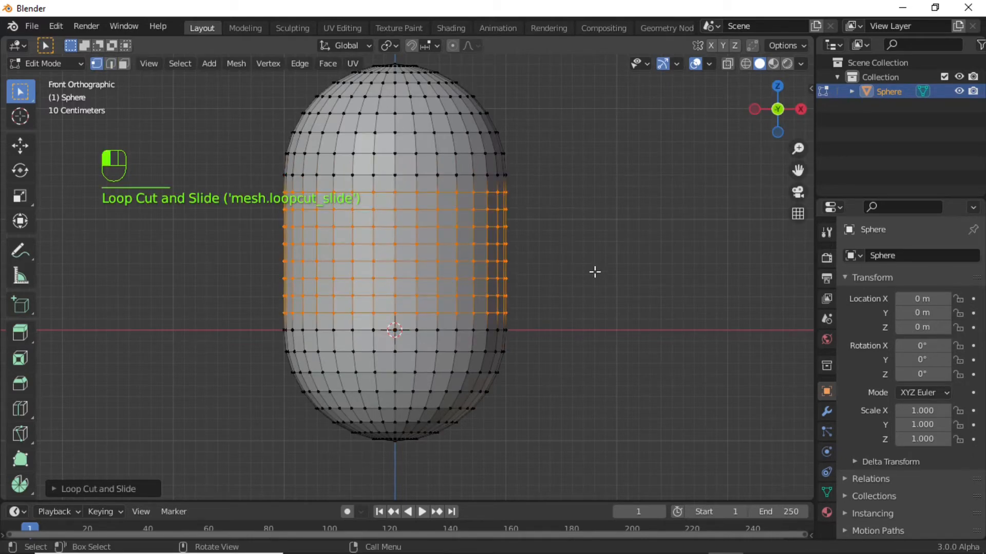
- Return to Object Mode and apply Shade Smooth to the capsule
left_click(58, 62)
left_click(59, 78)
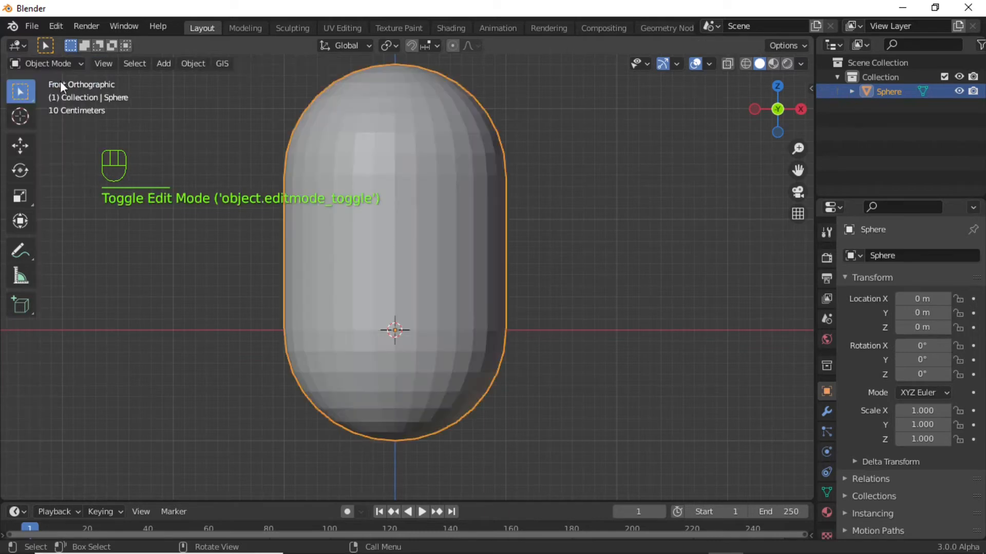
right_click(357, 128)
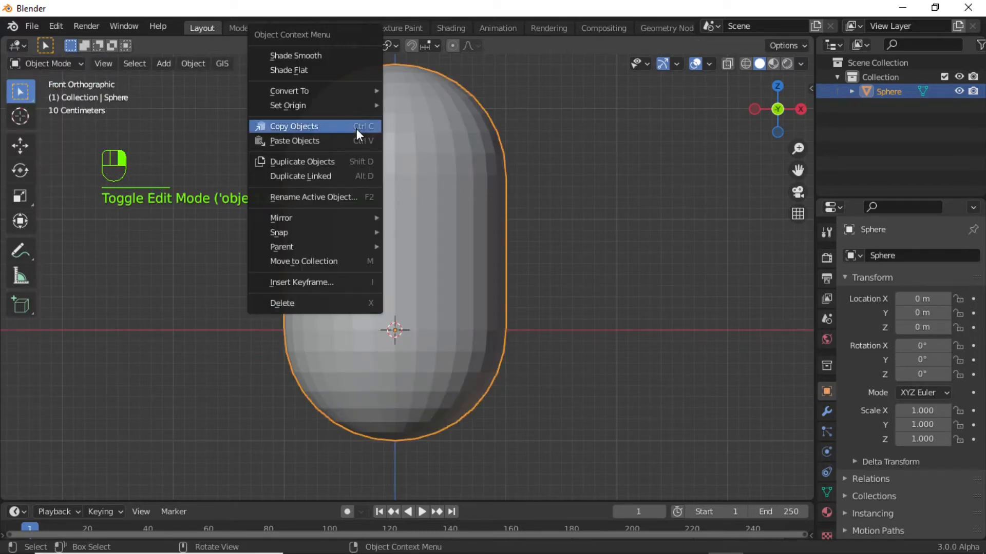
left_click(336, 56)
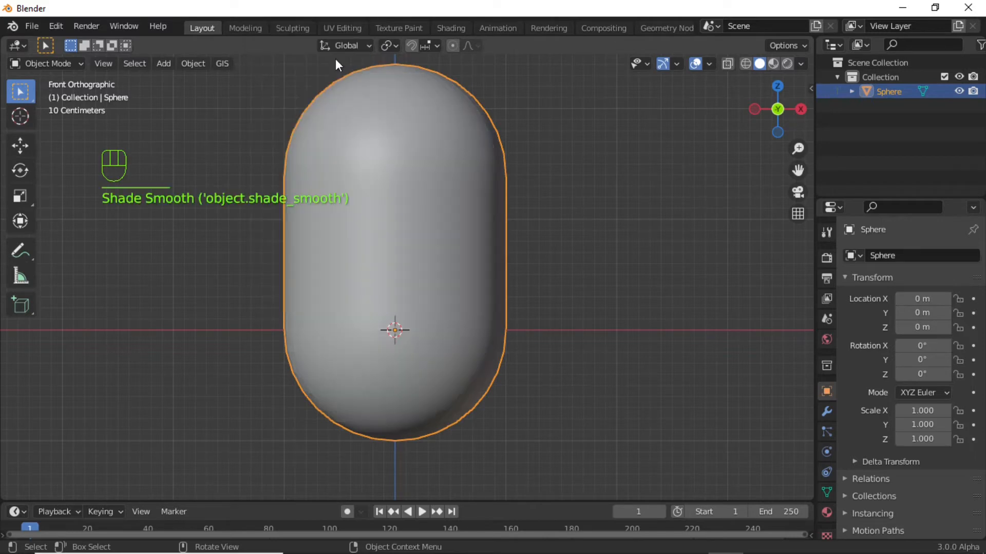
- Set the capsule's origin to its geometry and clear its location to centre it on the world origin
right_click(393, 160)
mouse_move(312, 211)
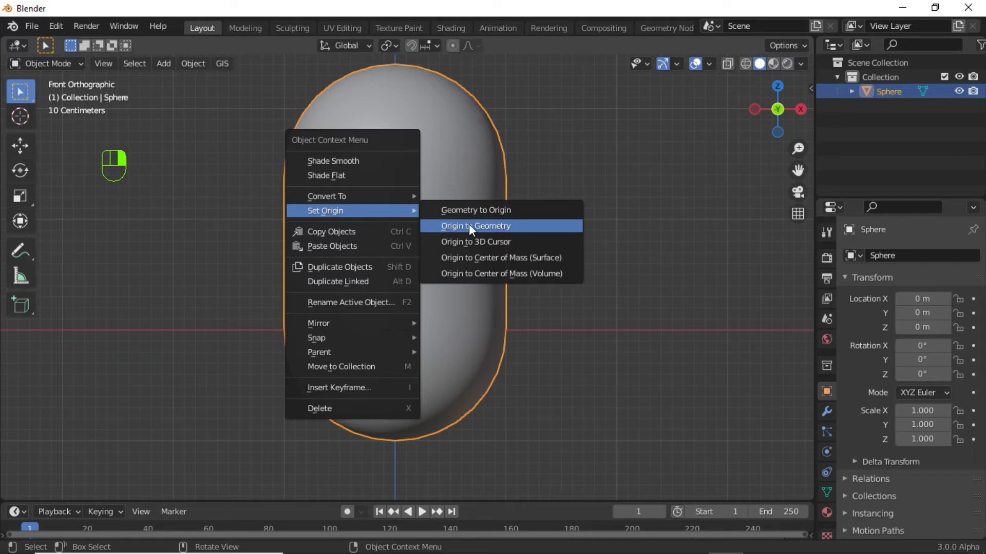
left_click(485, 226)
key("ctrl+z")
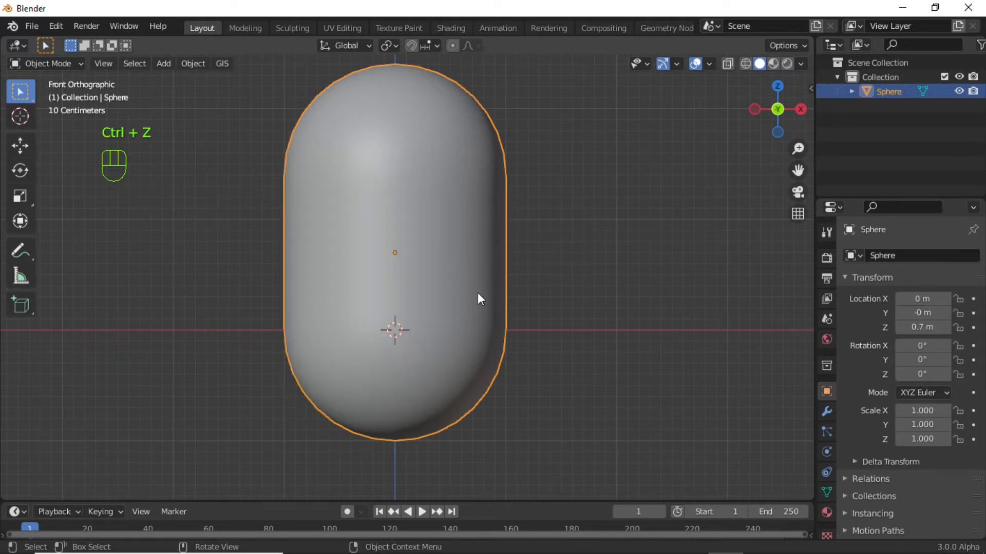
key("alt+g")
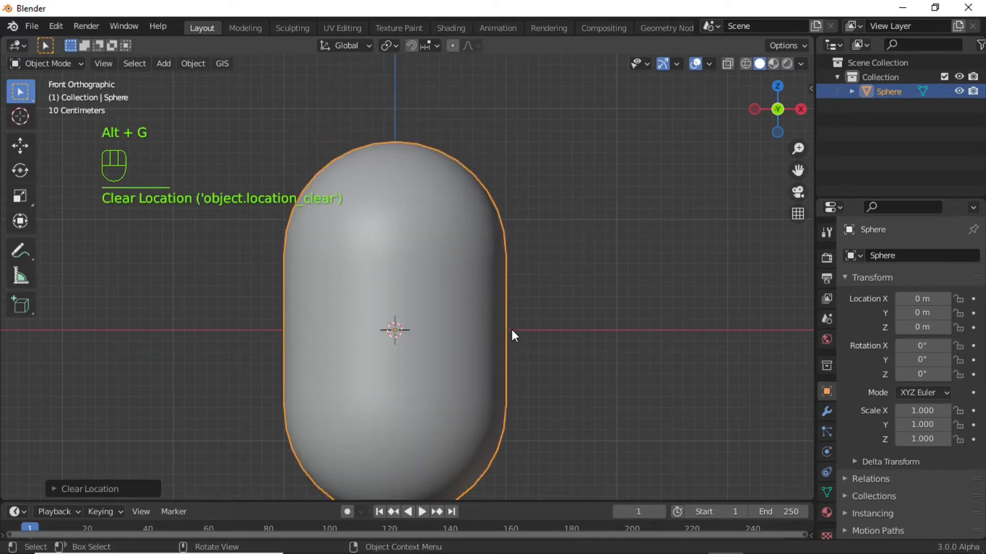
- Duplicate the capsule and place the copy about 3.39 m away along the positive X axis
middle_click_drag(430, 343, 367, 295, "shift")
key("shift+d")
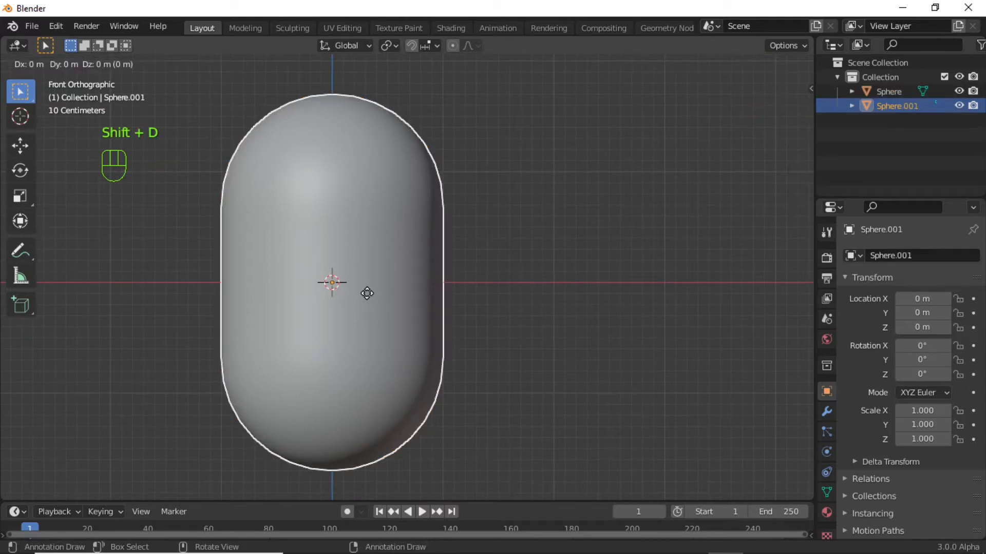
key("x")
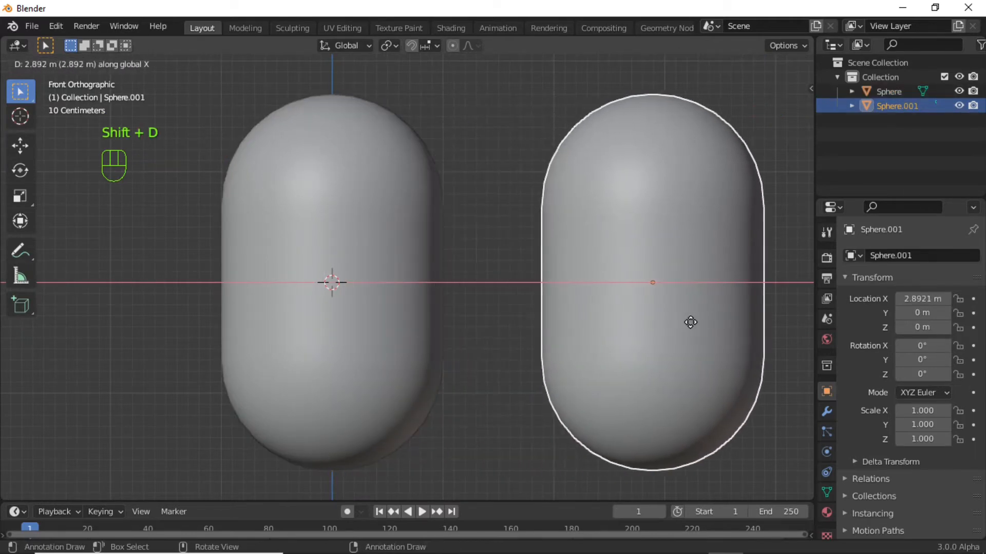
left_click(743, 323)
middle_click_drag(677, 329, 512, 328, "shift")
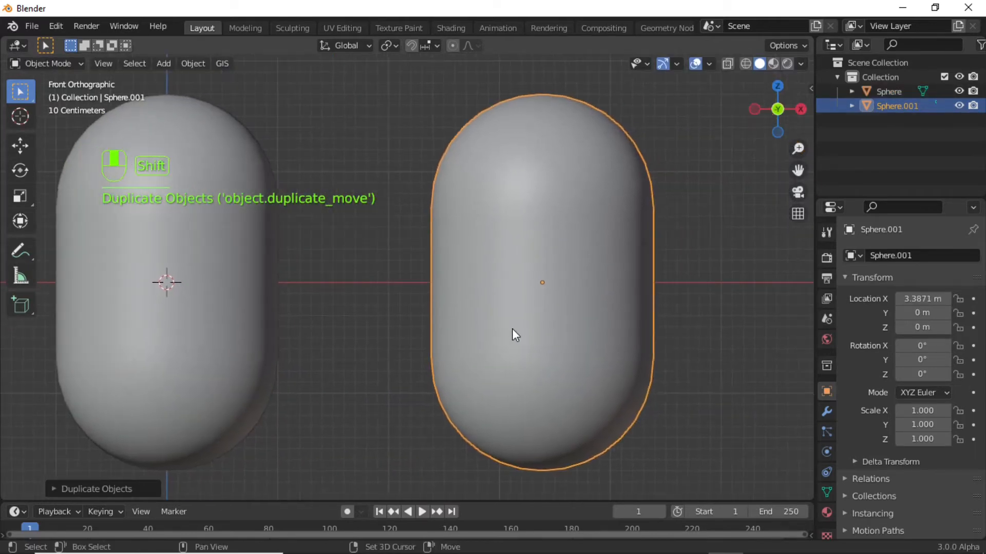
- Add a Cast modifier with the Sphere shape to the duplicated capsule and set its factor to 1
left_click(827, 411)
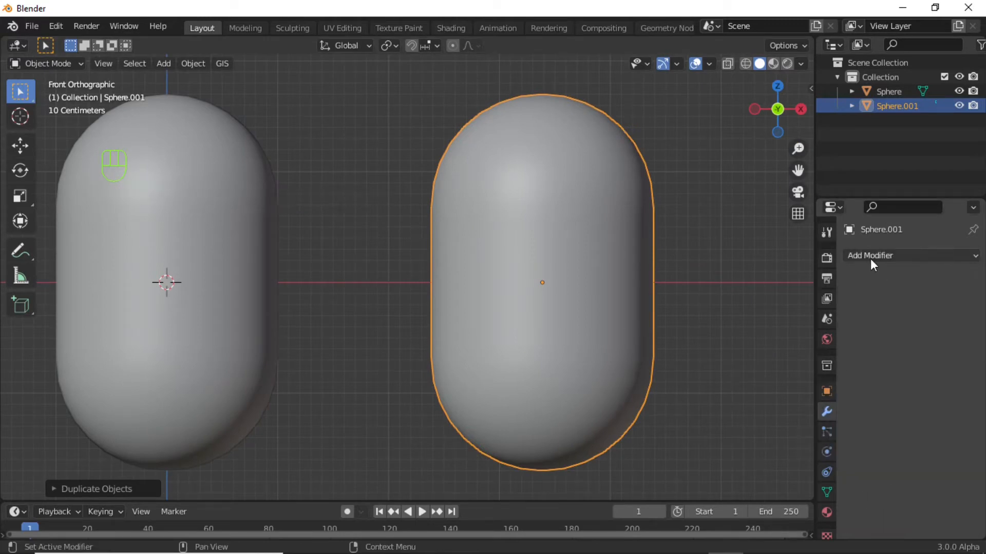
left_click(894, 260)
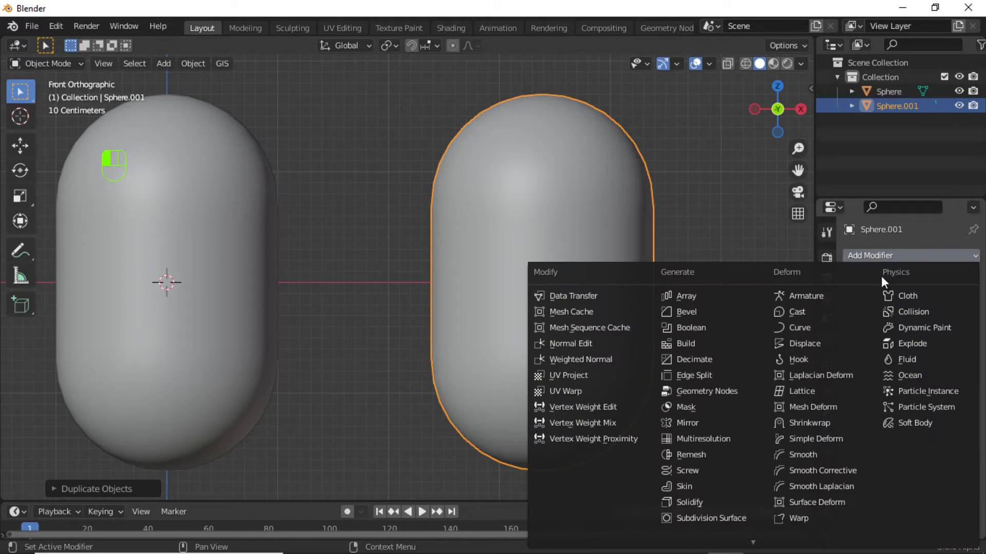
left_click(809, 313)
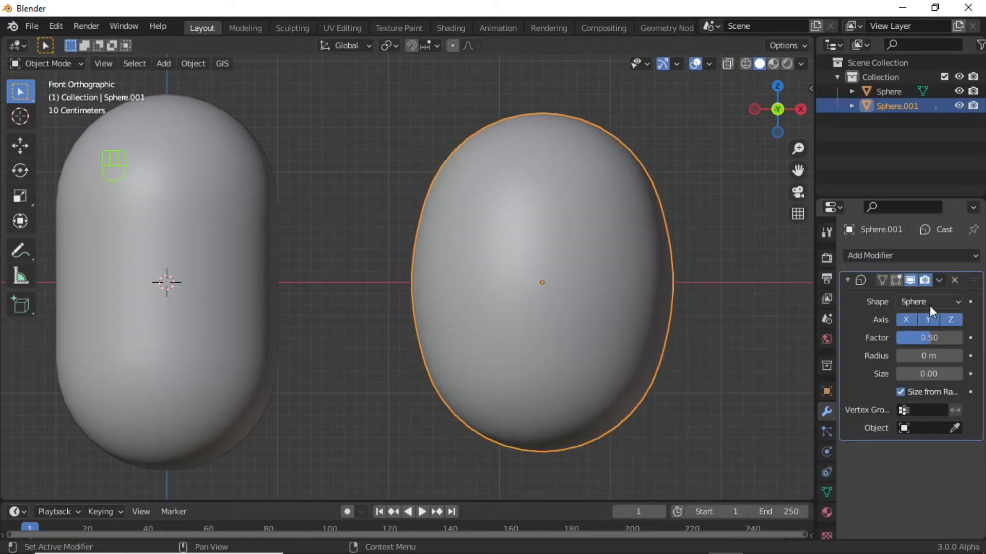
left_click(916, 340)
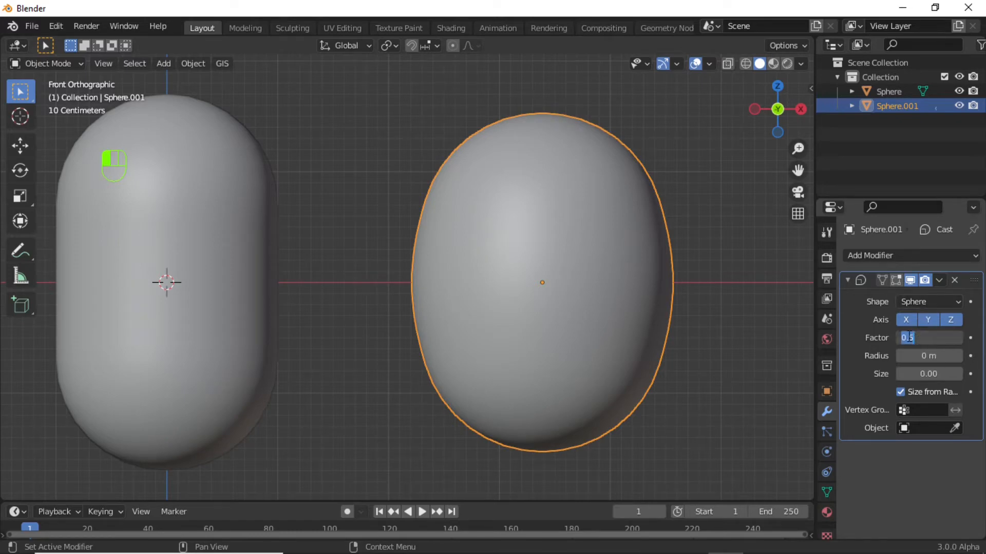
type("1")
key("Return")
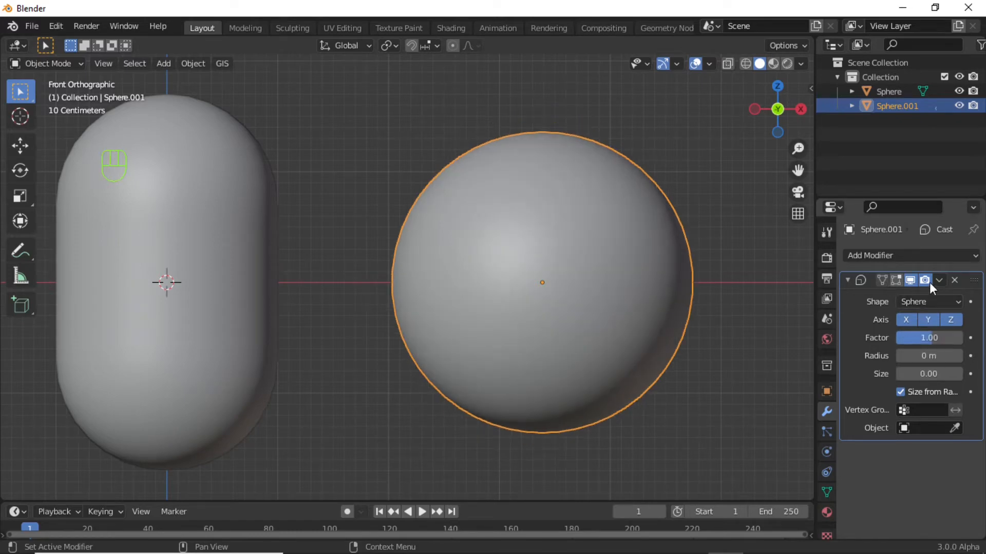
- Apply the Cast modifier on the round sphere and place a duplicate of it farther along the positive X axis
left_click(940, 279)
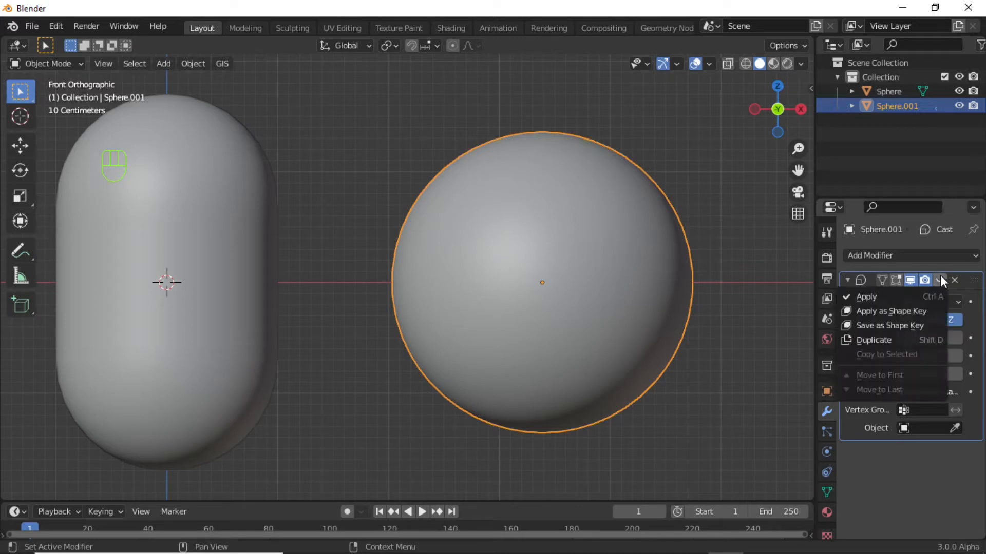
left_click(873, 298)
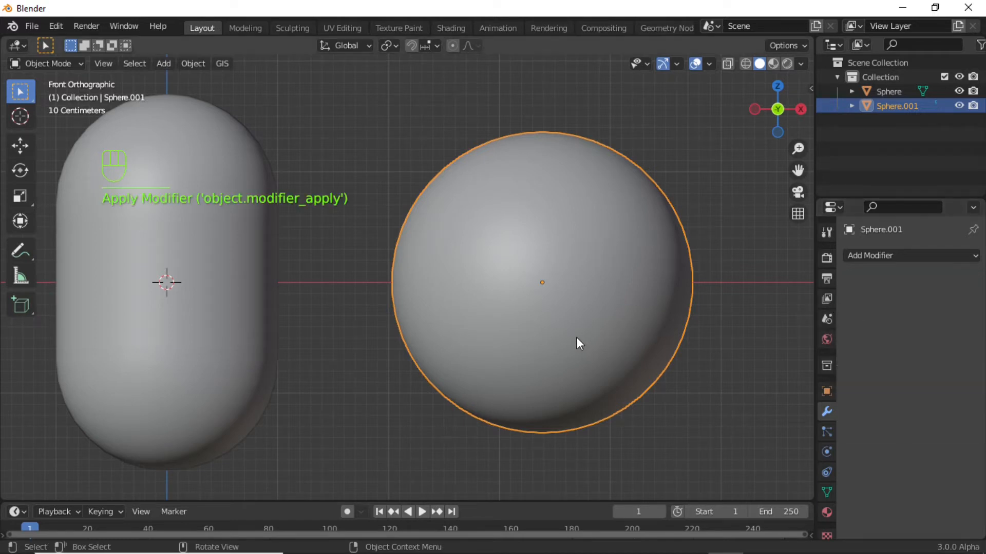
scroll(577, 338, "down", 2)
middle_click_drag(572, 339, 498, 343, "shift")
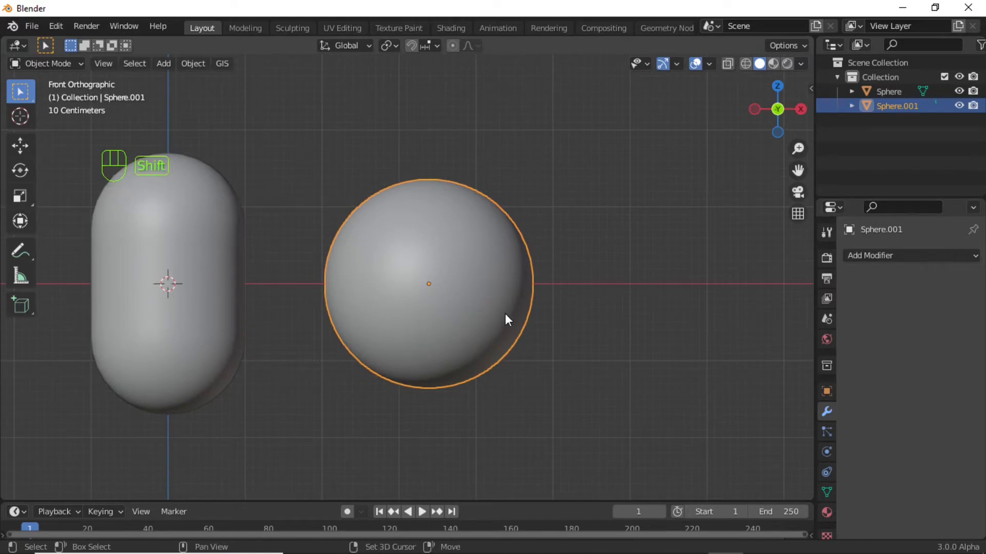
key("shift+d")
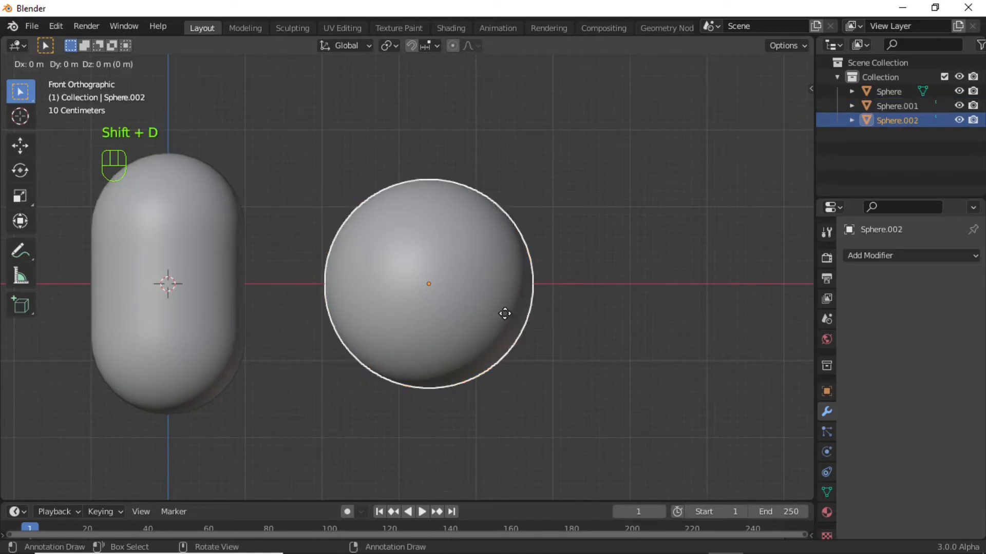
key("x")
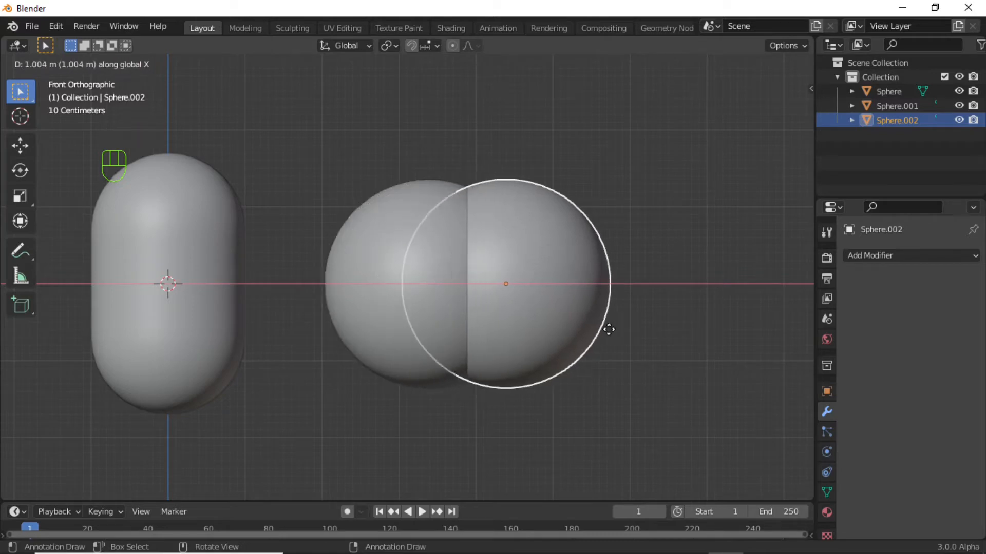
left_click(805, 352)
middle_click_drag(678, 267, 590, 289, "shift")
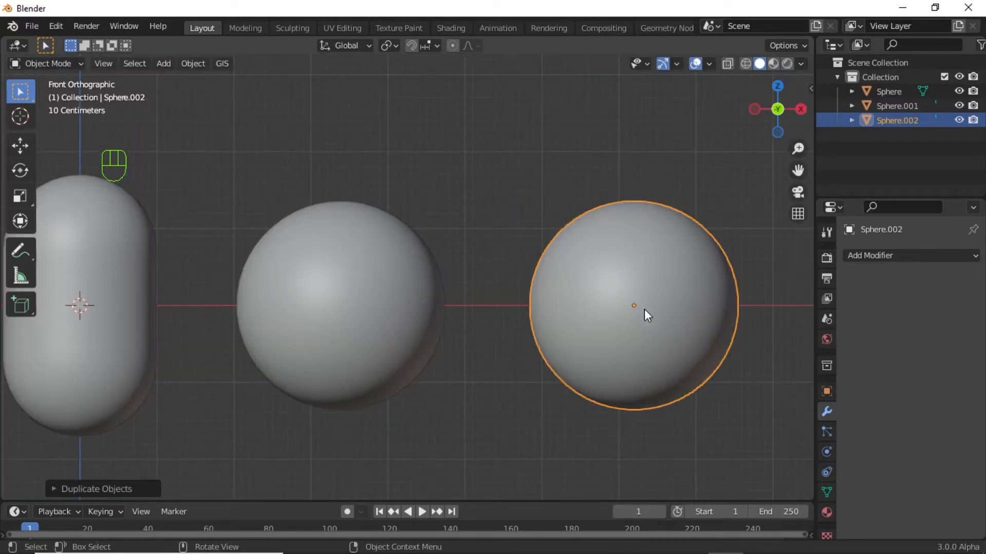
middle_click_drag(630, 307, 578, 286, "shift")
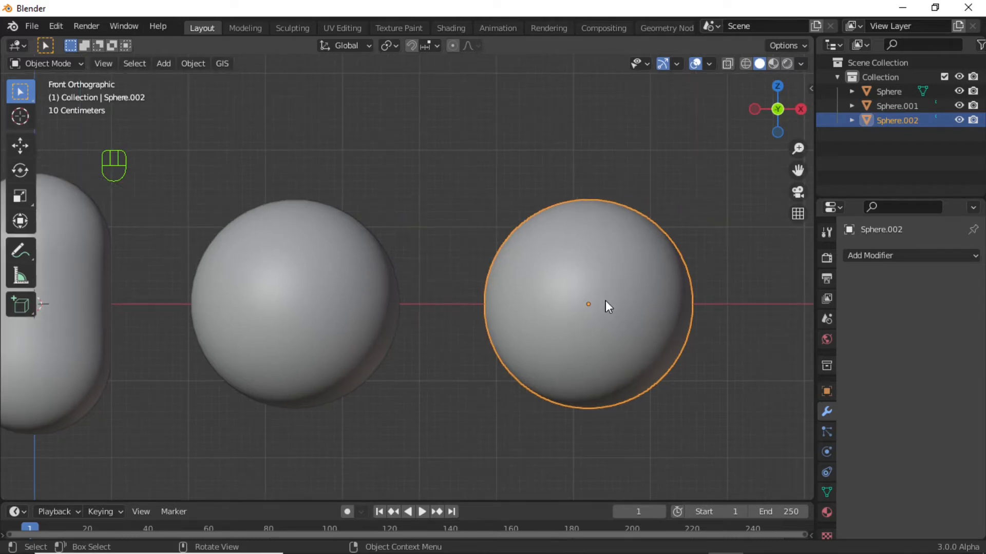
- Snap the 3D cursor to the new sphere copy and add a cube mesh there
left_click(572, 231)
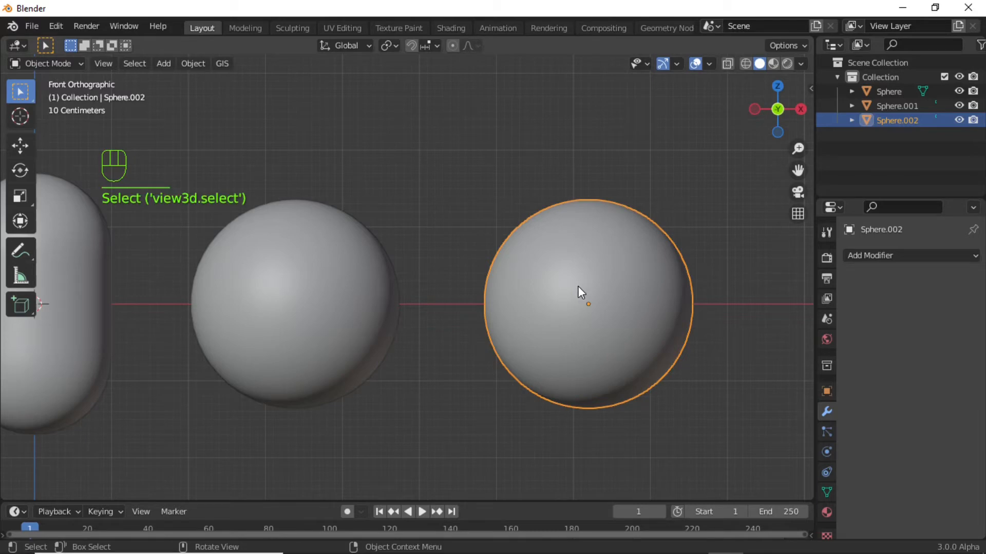
key("shift")
key("shift+s")
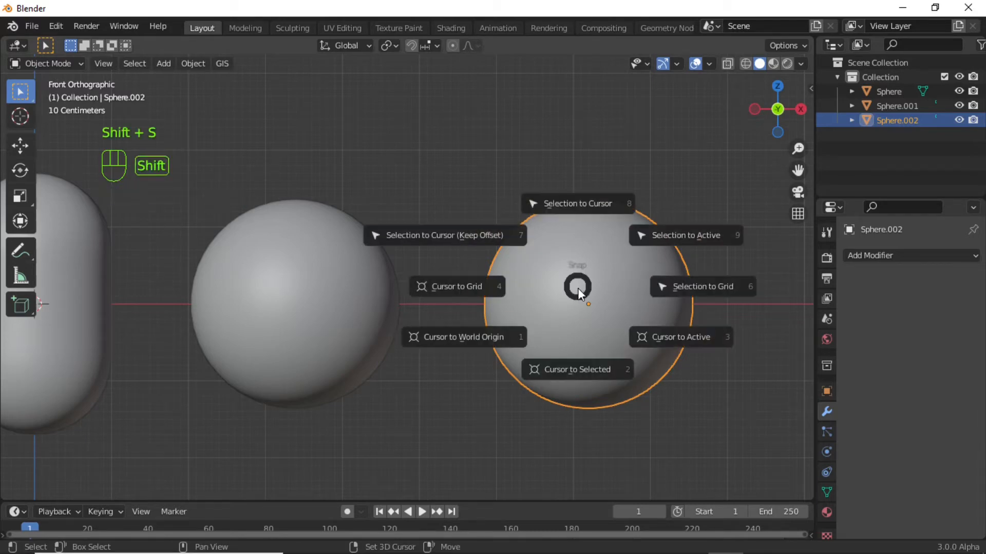
left_click(595, 370)
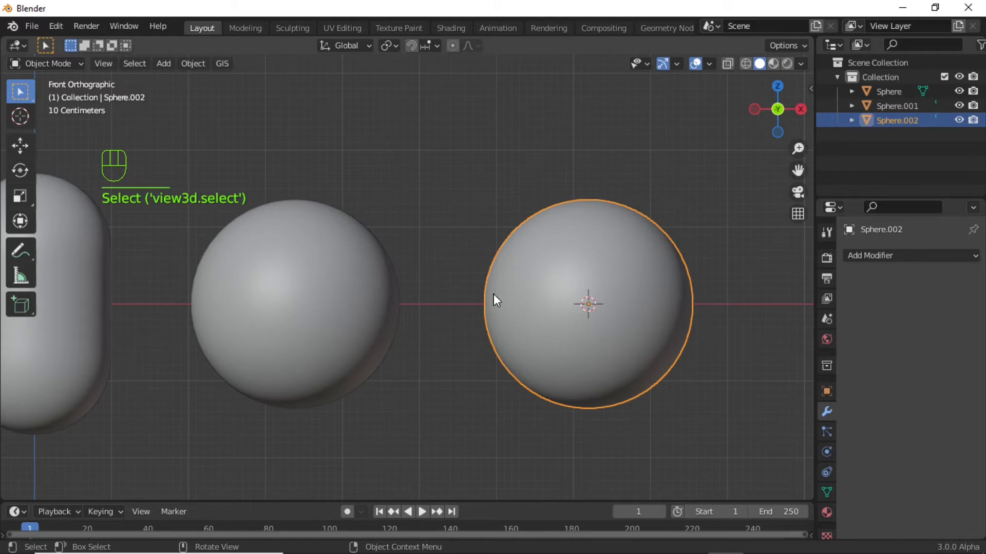
key("shift+a")
mouse_move(478, 262)
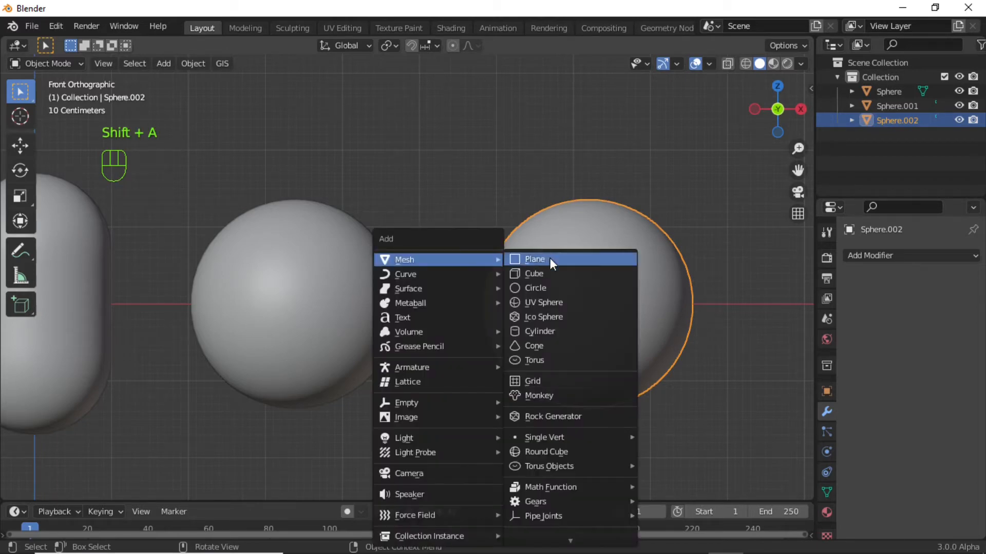
left_click(591, 280)
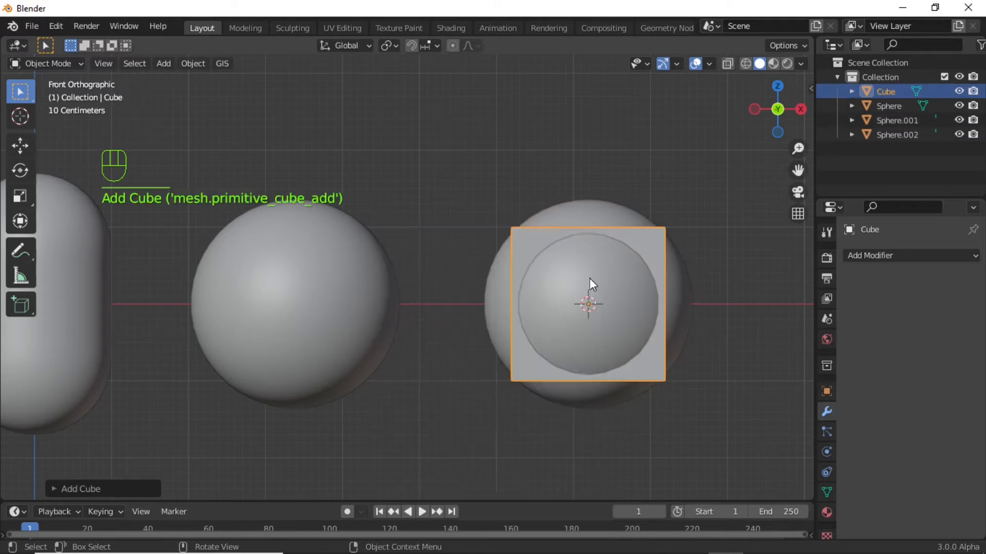
- Scale up the whole mesh of the new sphere copy in Edit Mode until it encloses the cube, then return to Object Mode
left_click(598, 211)
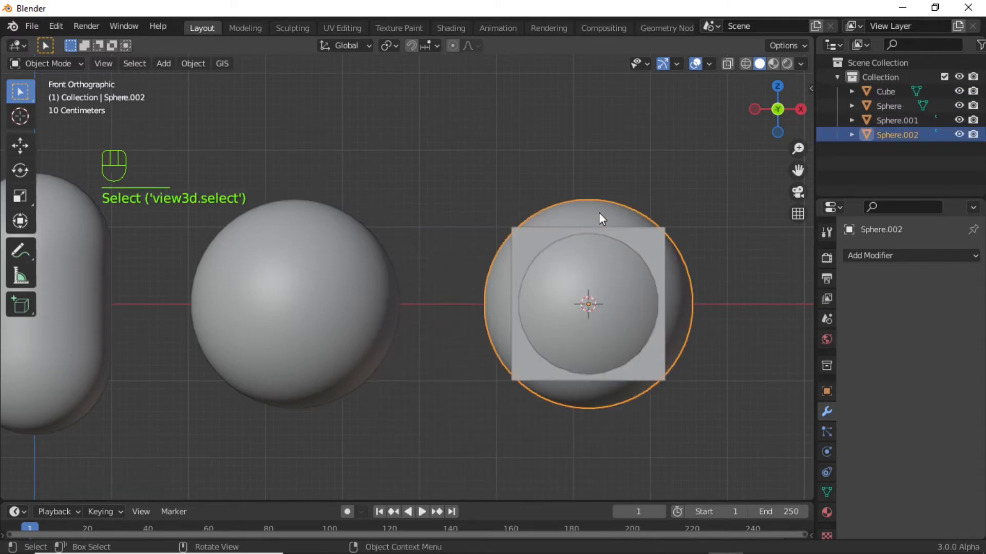
left_click(70, 64)
left_click(70, 96)
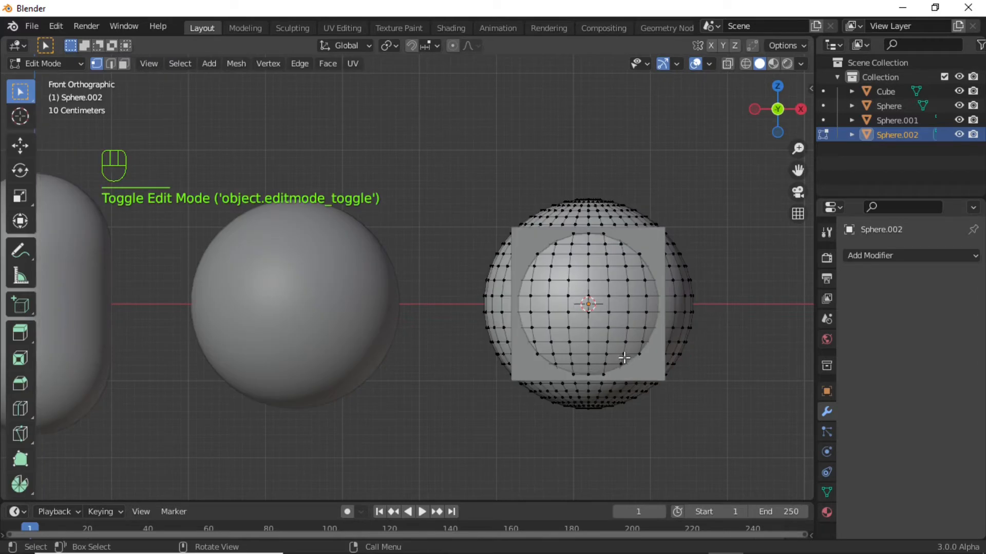
key("a")
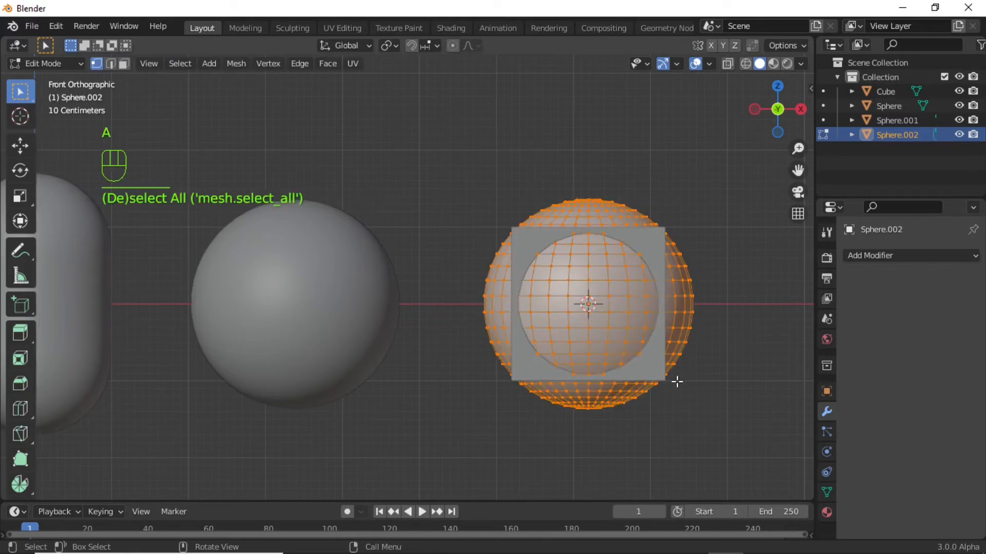
key("s")
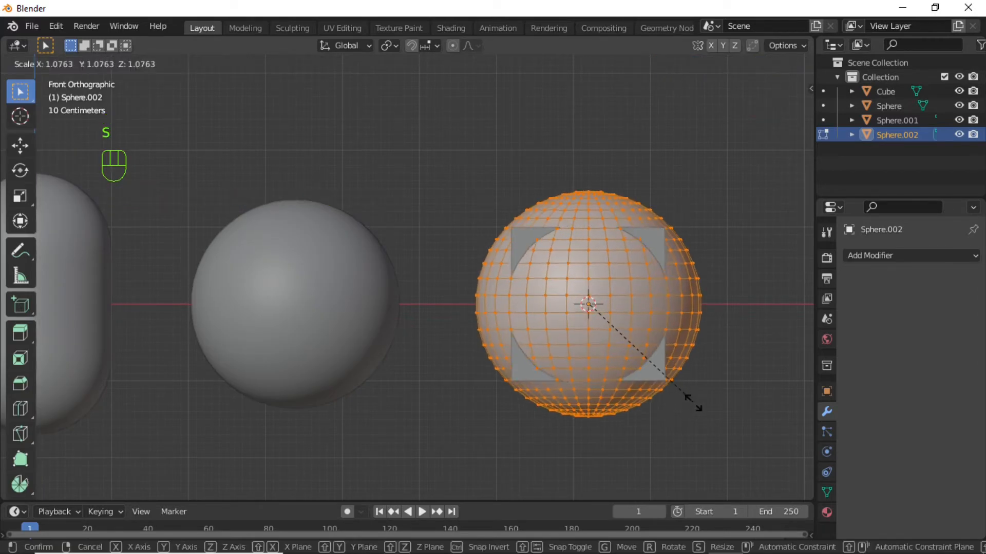
left_click(709, 427)
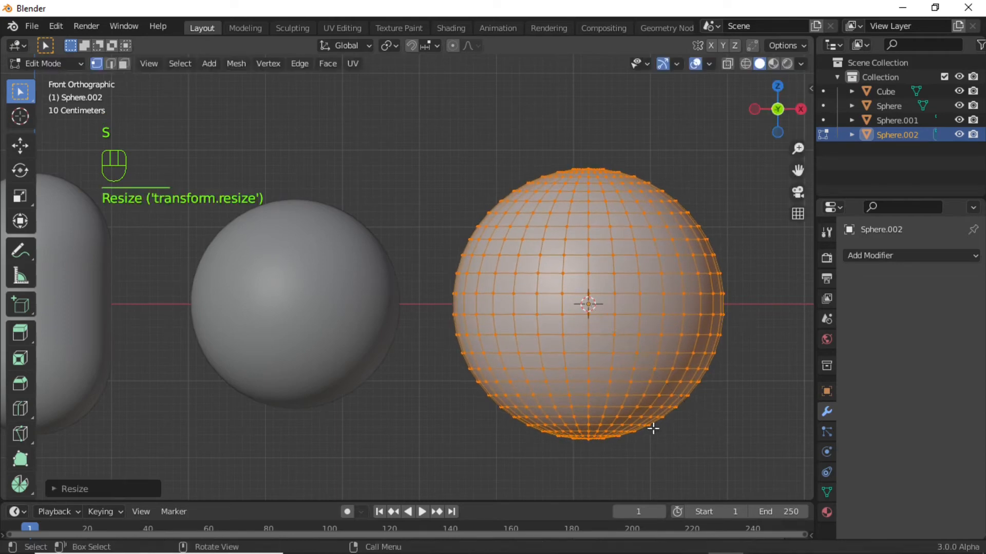
left_click(75, 64)
left_click(72, 78)
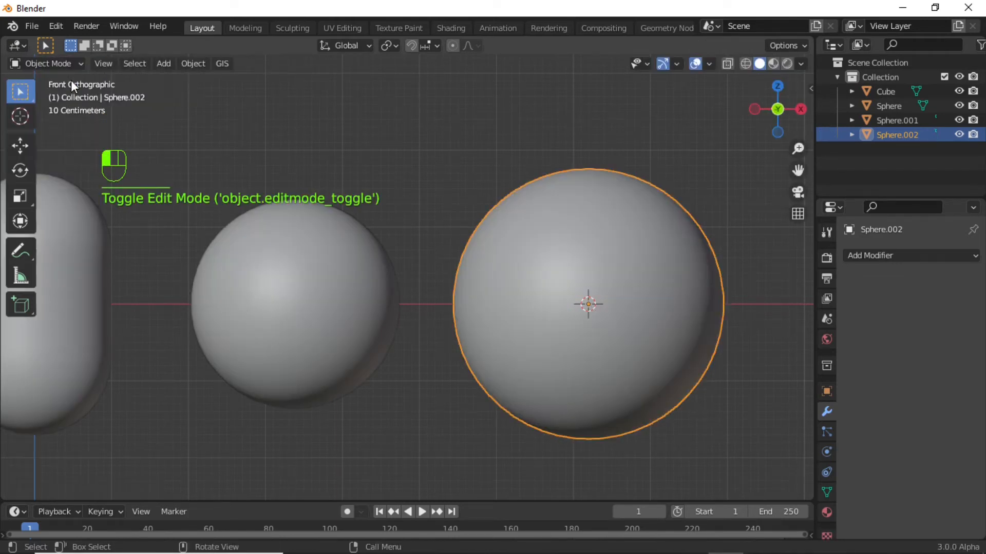
- Add a Shrinkwrap modifier to the enlarged sphere with Cube as its target and apply it
left_click(908, 250)
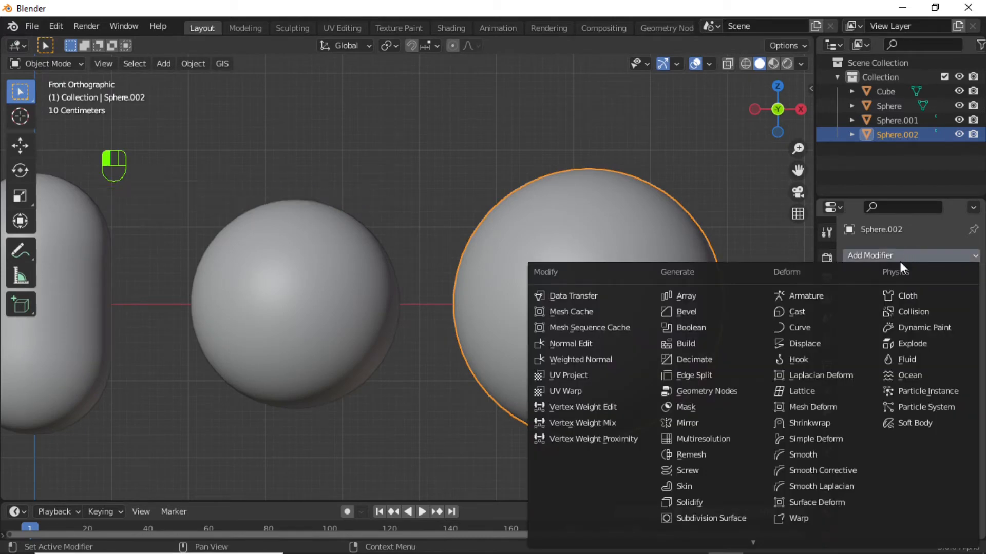
left_click(821, 424)
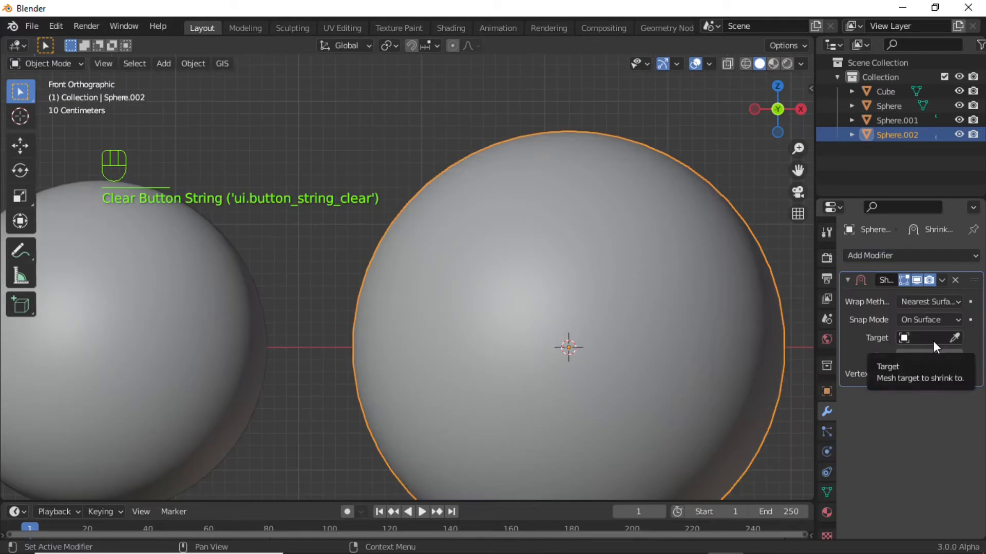
left_click(932, 338)
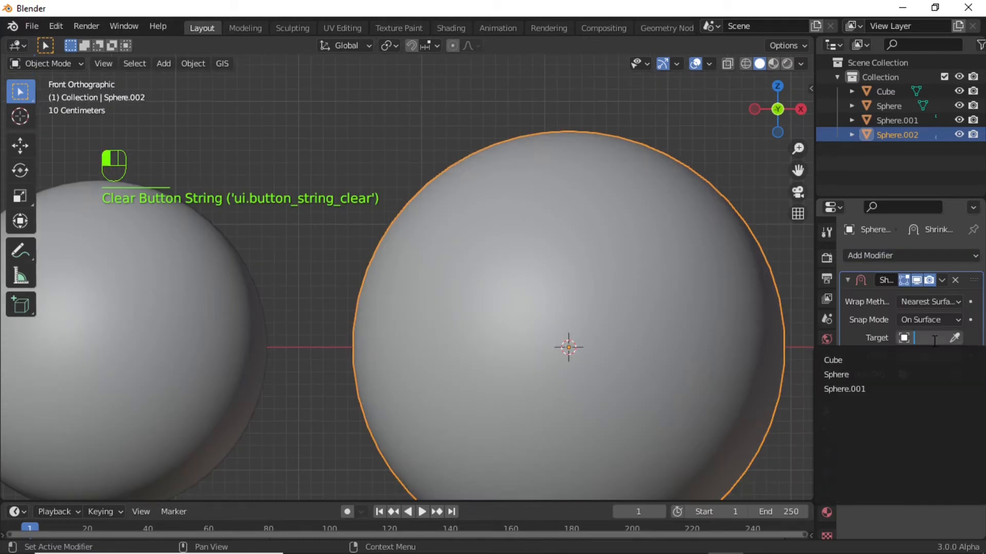
left_click(854, 361)
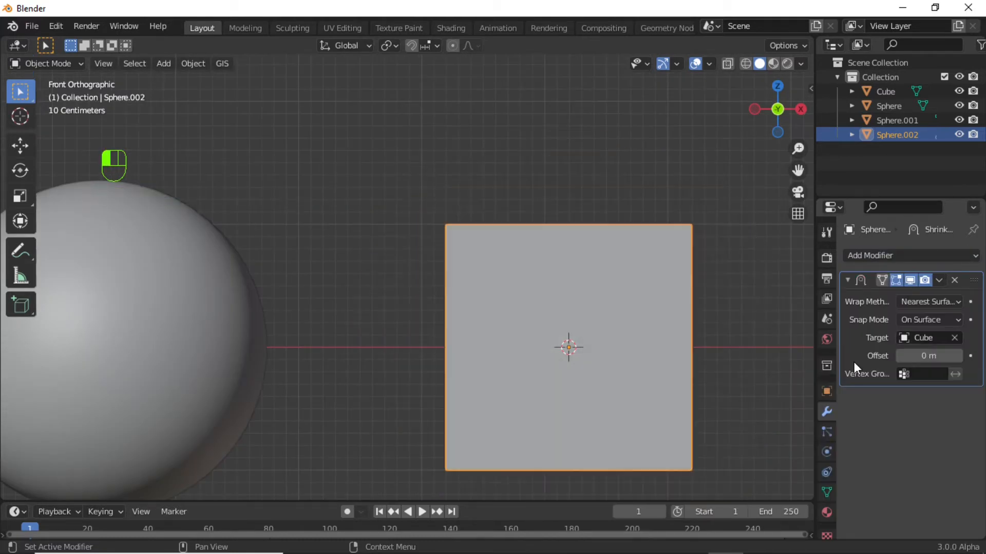
left_click(938, 282)
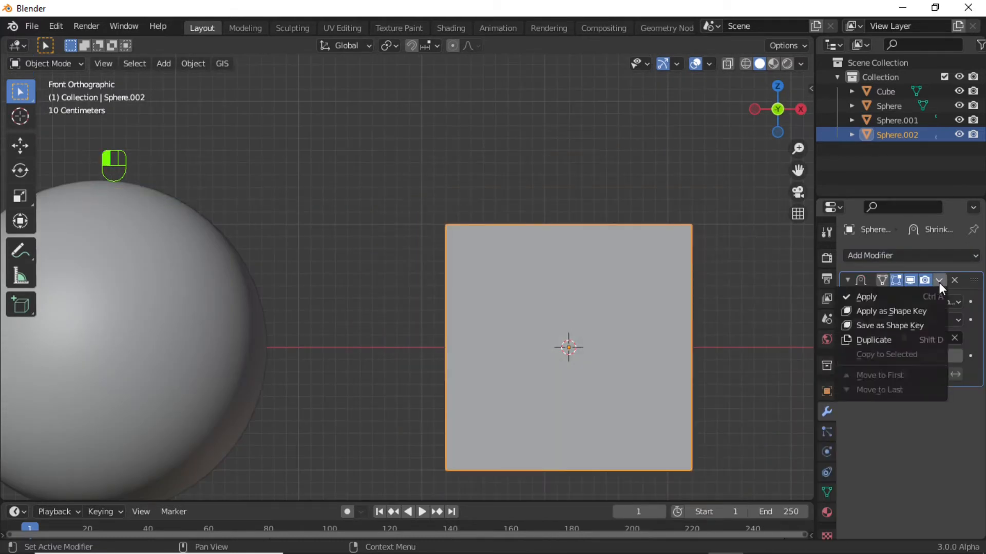
left_click(888, 298)
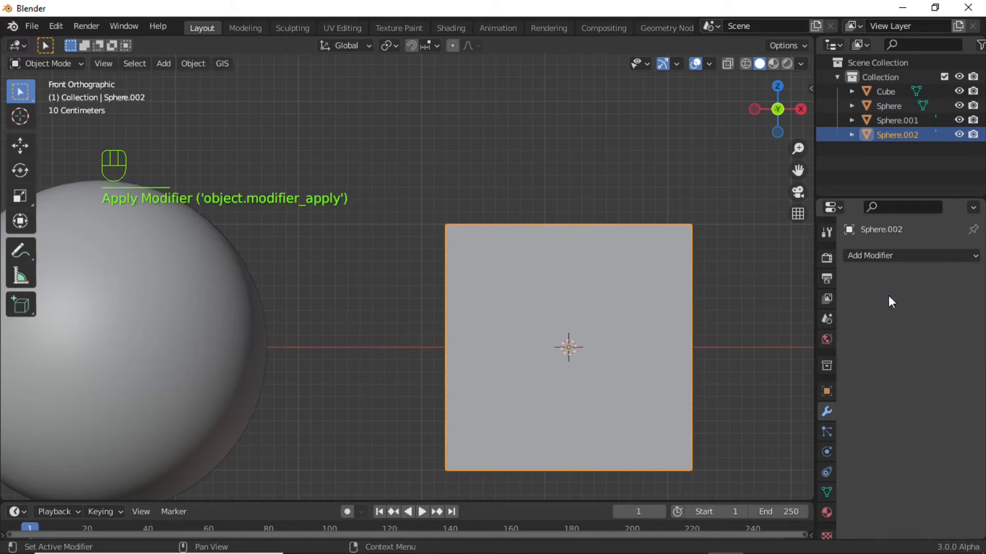
- Delete the original cube that served as the Shrinkwrap target
left_click(886, 96)
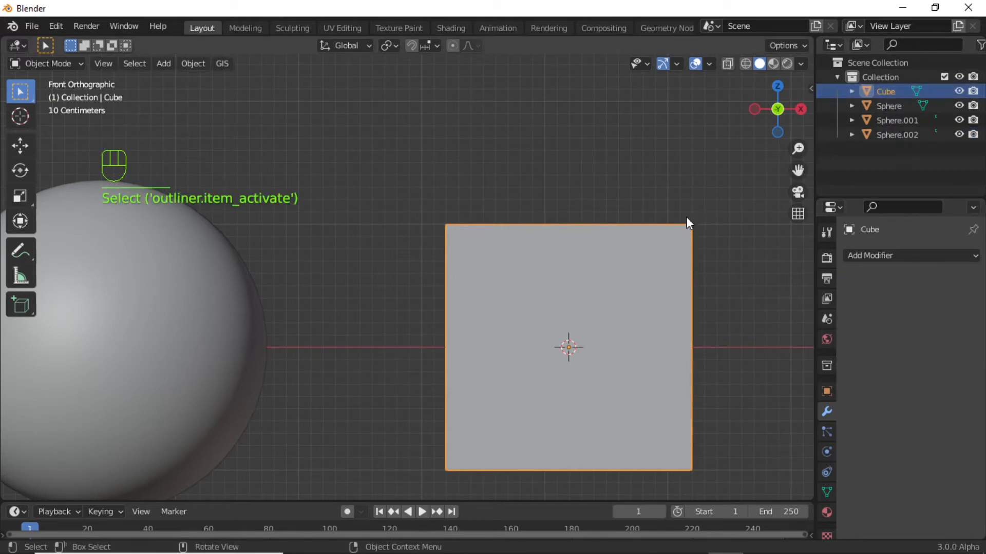
key("x")
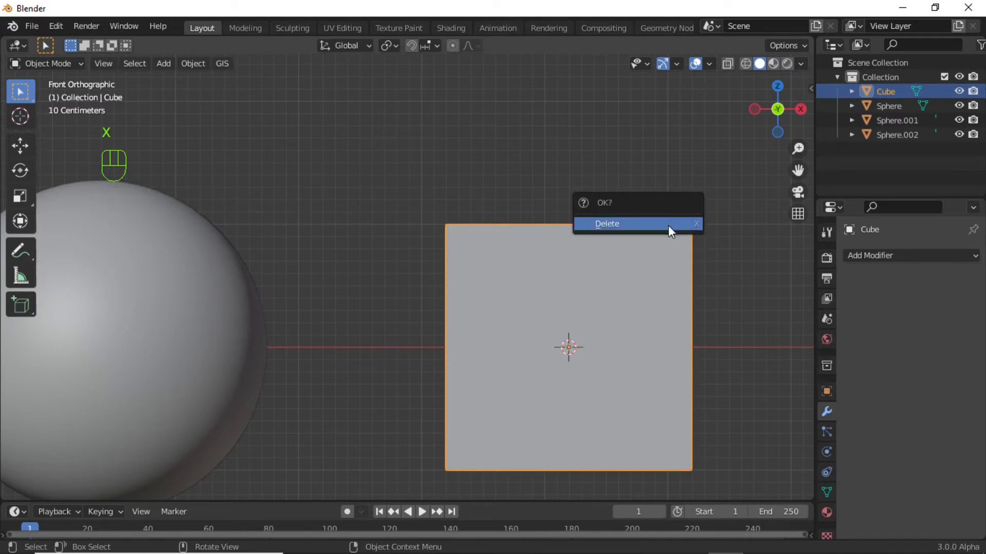
left_click(668, 226)
- Enable Auto Smooth at 30° in the normals settings of the cube-shaped sphere copy
middle_click_drag(667, 226, 652, 273)
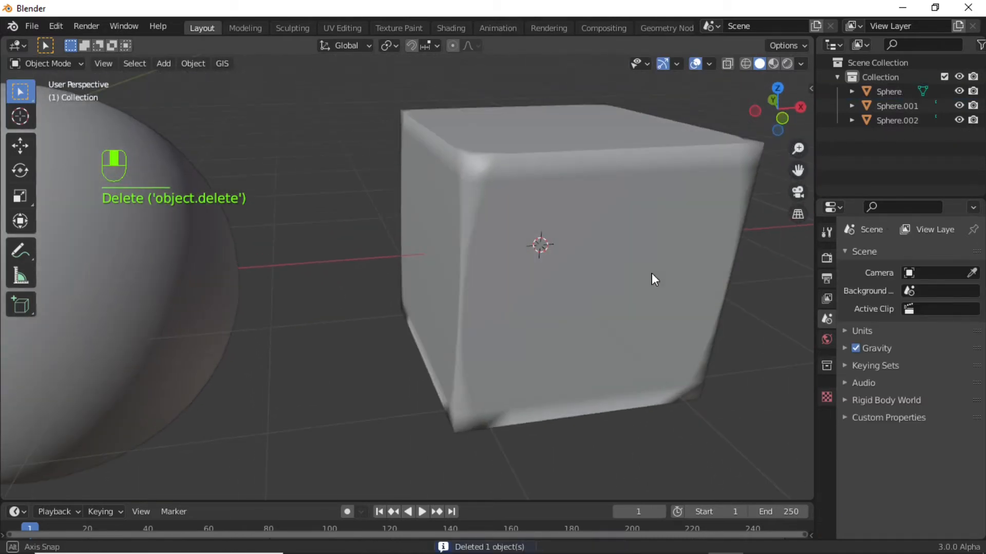
left_click(594, 289)
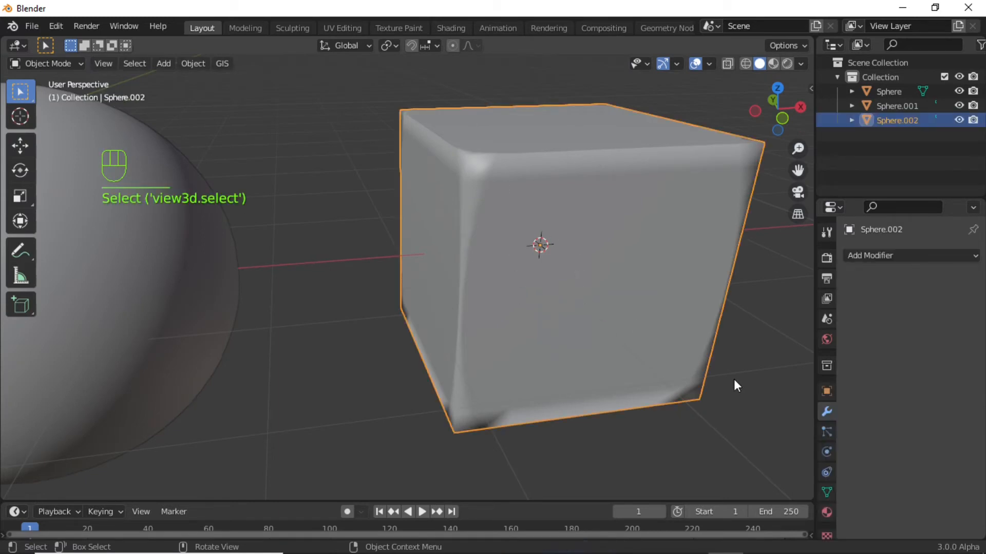
left_click(827, 492)
scroll(855, 490, "down", 2)
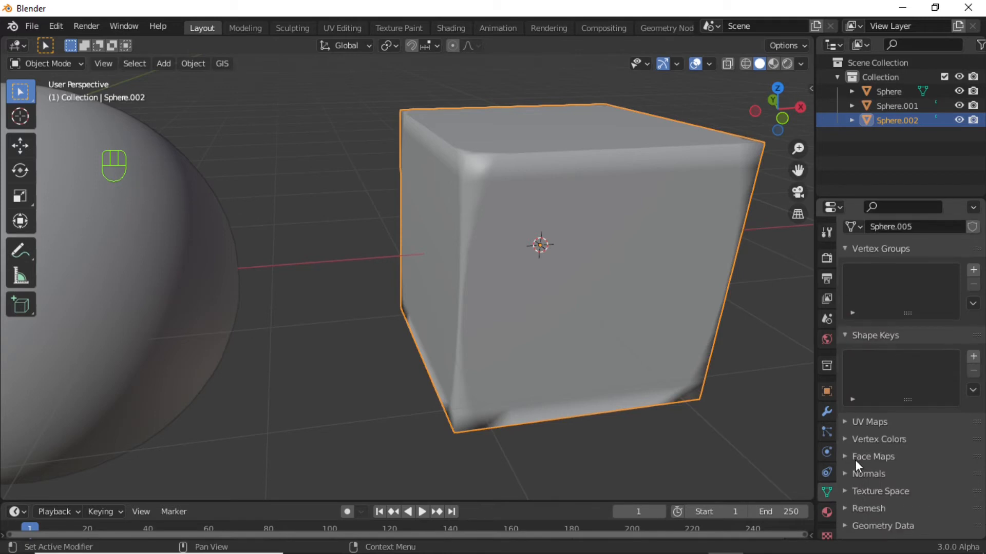
left_click(856, 474)
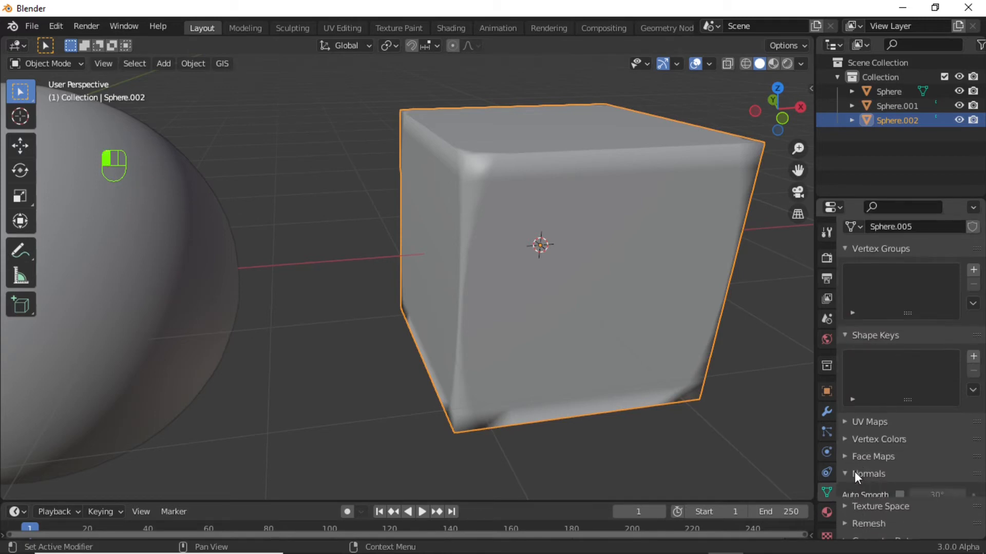
left_click(900, 495)
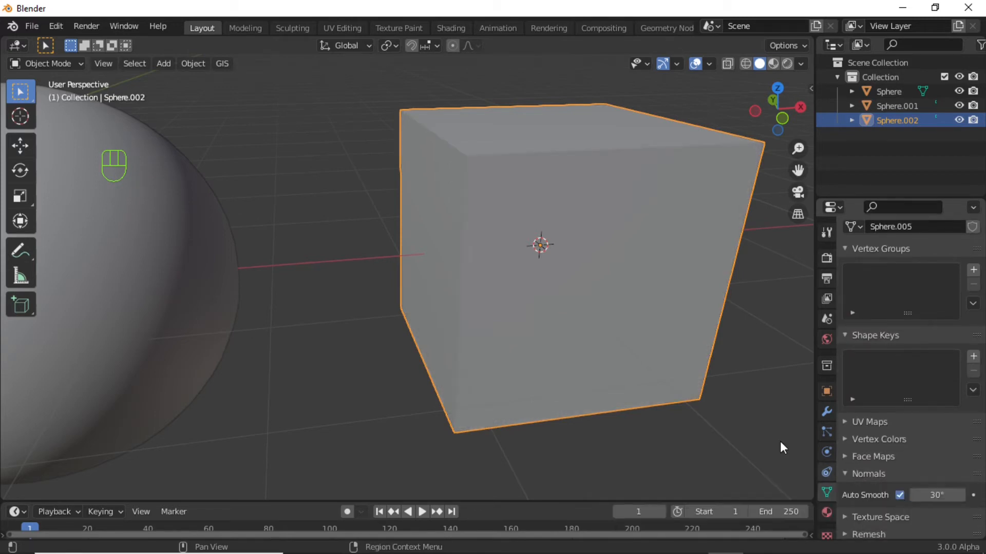
- Select the capsule and sphere along with the active cube and merge them into the cube with Join as Shapes
scroll(562, 352, "down", 4)
mouse_move(563, 352)
middle_mouse_down()
mouse_move(558, 404)
mouse_move(492, 375)
mouse_move(486, 359)
middle_mouse_up()
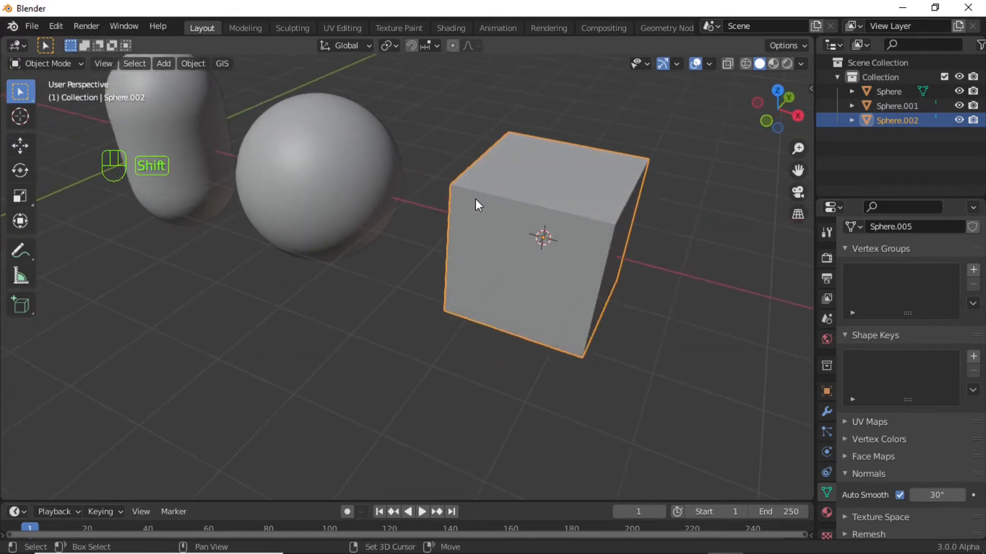
middle_click_drag(477, 218, 500, 281, "shift")
key("KP_1")
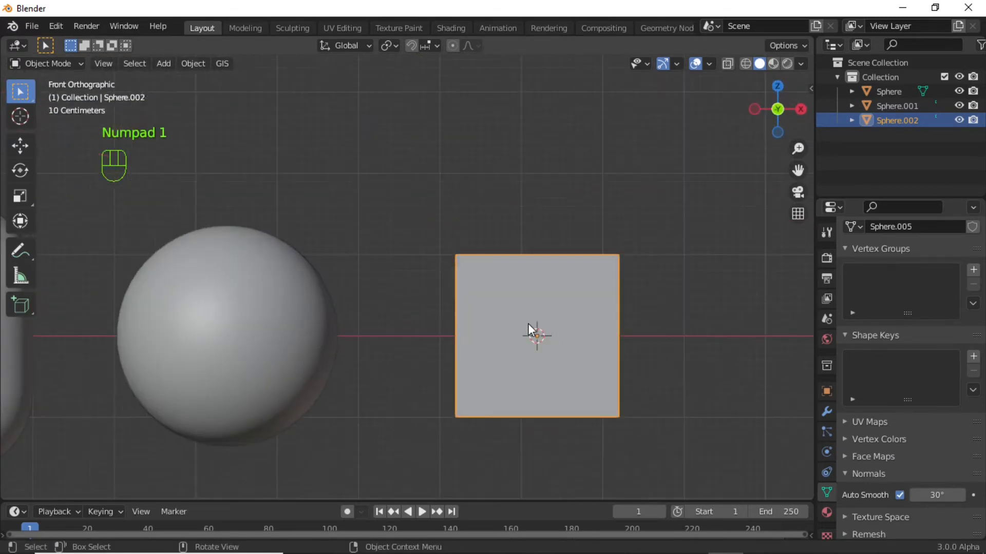
scroll(513, 336, "down", 2)
middle_click_drag(466, 341, 561, 311, "shift")
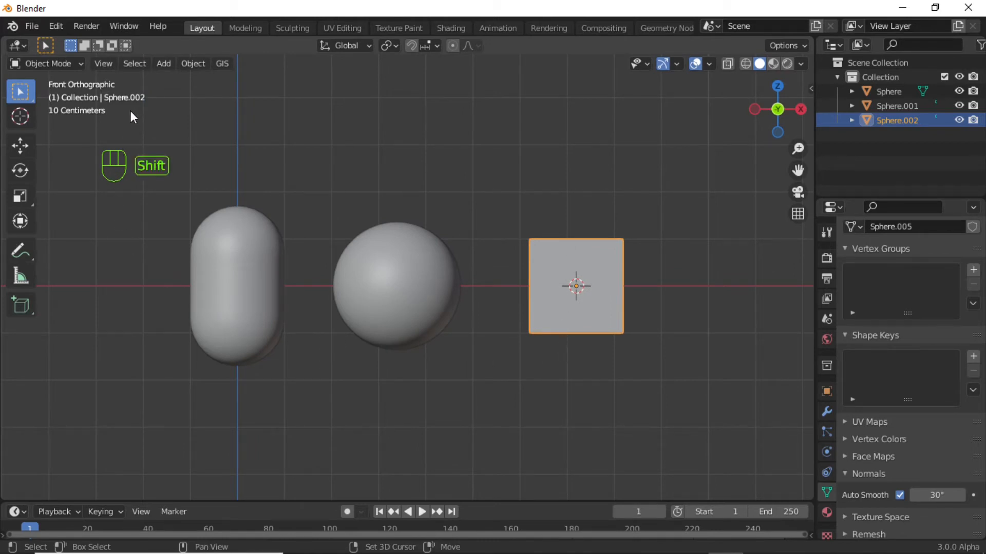
left_click_drag(131, 111, 701, 396, "shift")
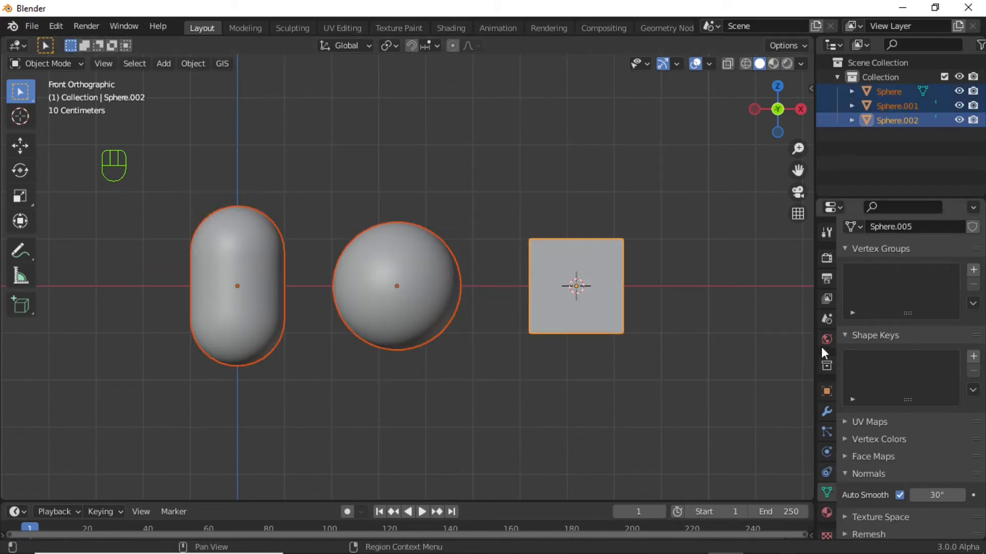
left_click(975, 391)
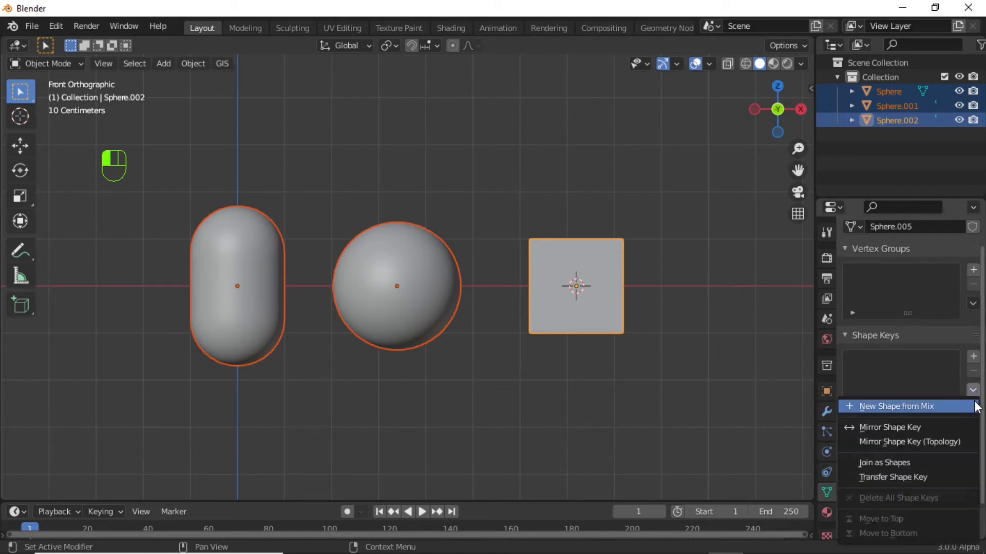
left_click(894, 468)
- Delete the separate capsule and round sphere objects, and clear the remaining cube's location to the world origin
left_click_drag(128, 136, 462, 377)
key("Delete")
left_click(524, 288)
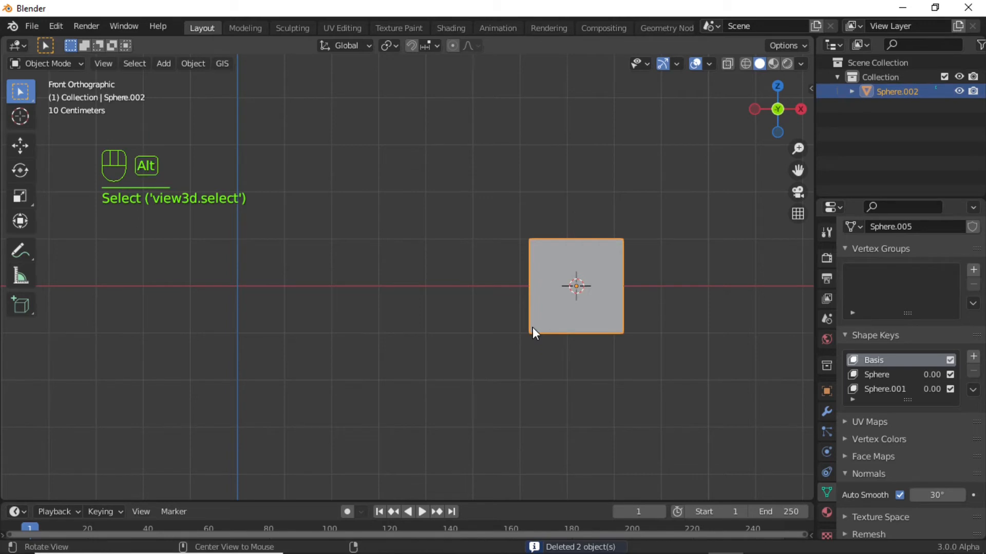
key("alt+g")
key("KP_Decimal")
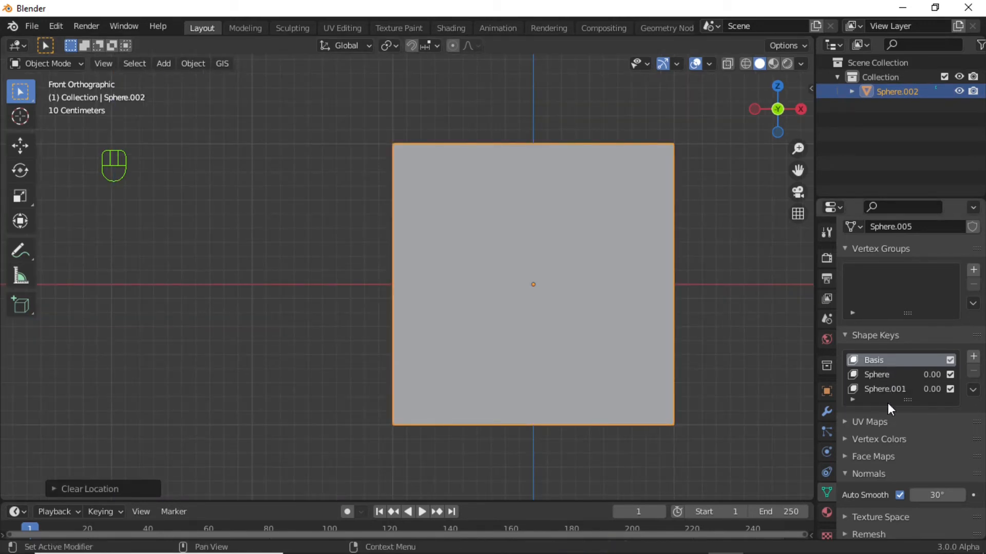
- Preview the Sphere and Sphere.001 shape keys by varying each key's value and returning it to 0
left_click(880, 377)
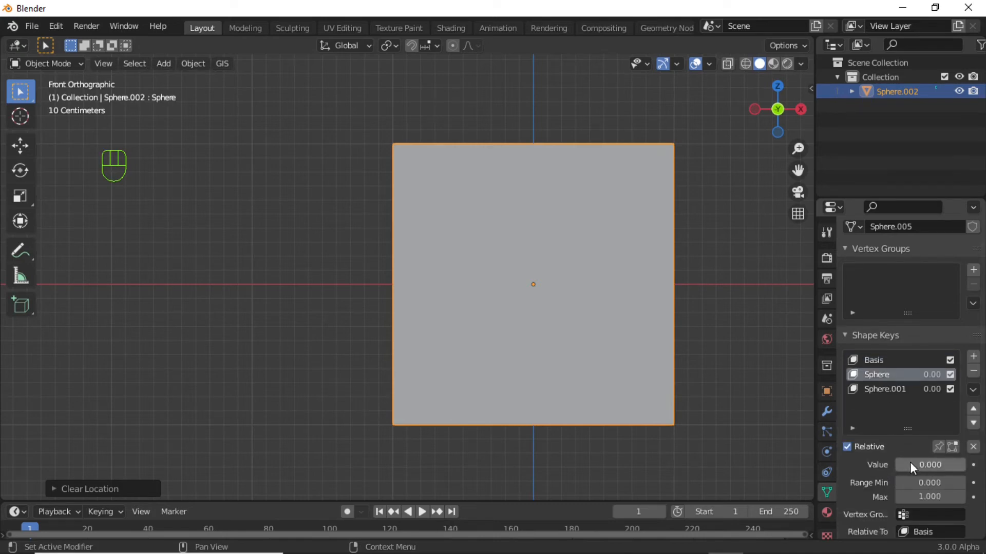
mouse_move(910, 463)
left_mouse_down()
mouse_move(975, 463)
mouse_move(904, 463)
left_mouse_up()
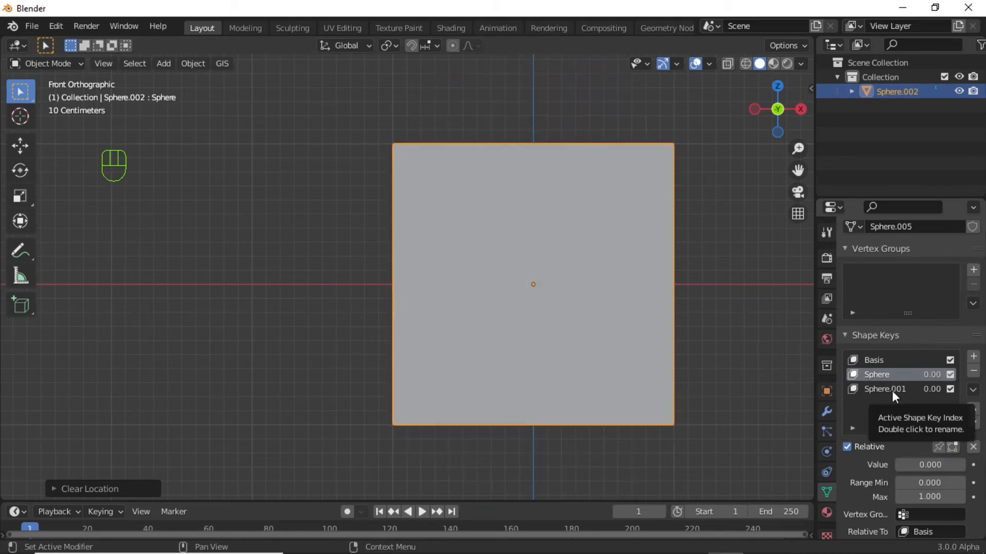
left_click(892, 390)
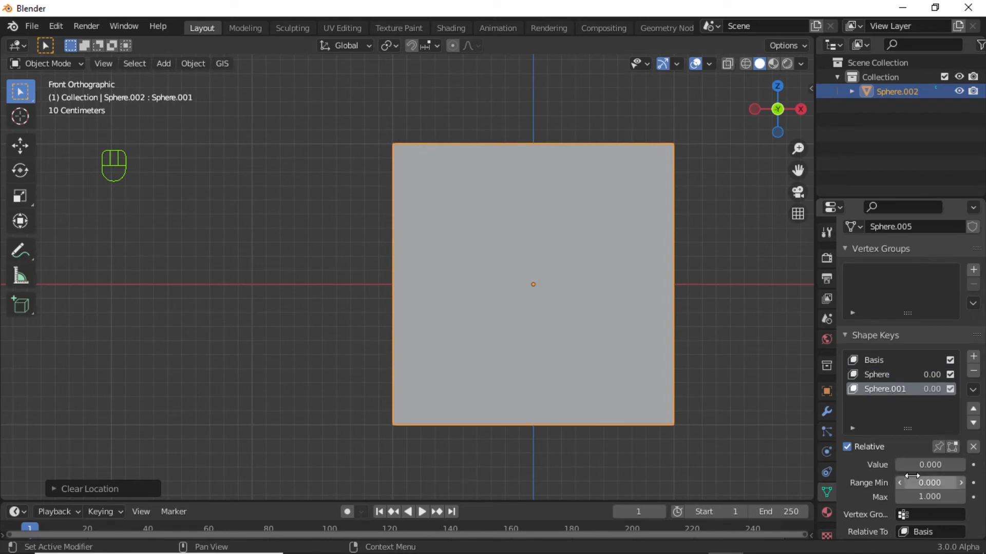
mouse_move(910, 463)
left_mouse_down()
mouse_move(973, 463)
mouse_move(904, 463)
left_mouse_up()
- Move the Sphere.001 shape key above Sphere and rename the Sphere key as CAPSULE
left_click(973, 409)
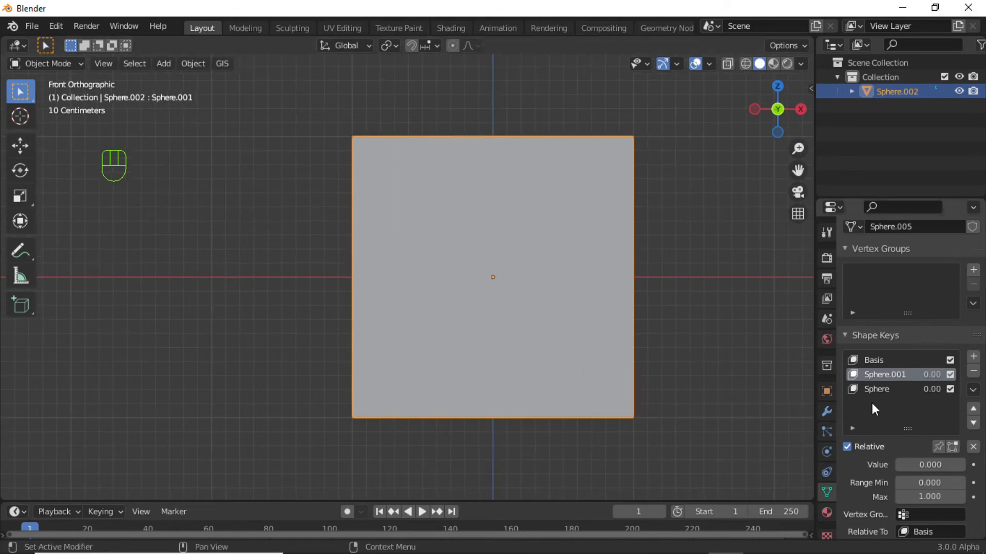
left_click(883, 393)
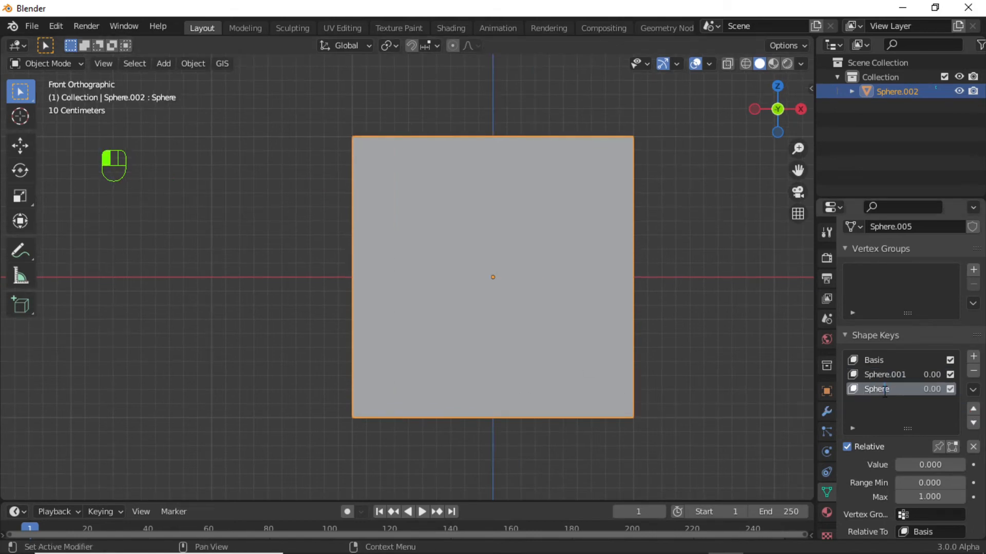
left_click_drag(892, 391, 790, 388)
type("CAPSULE")
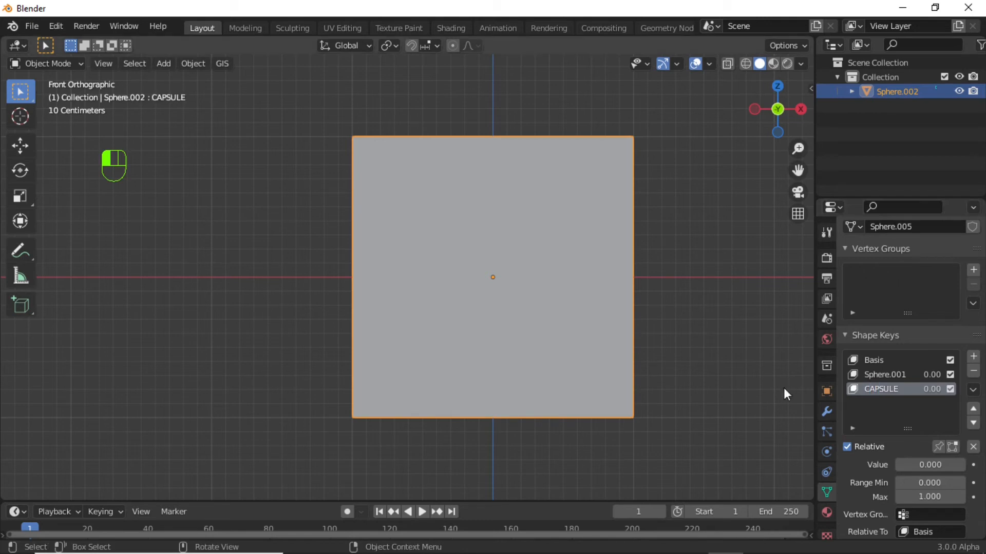
key("Return")
- Rename the Sphere.001 shape key as Sphere
left_click(886, 371)
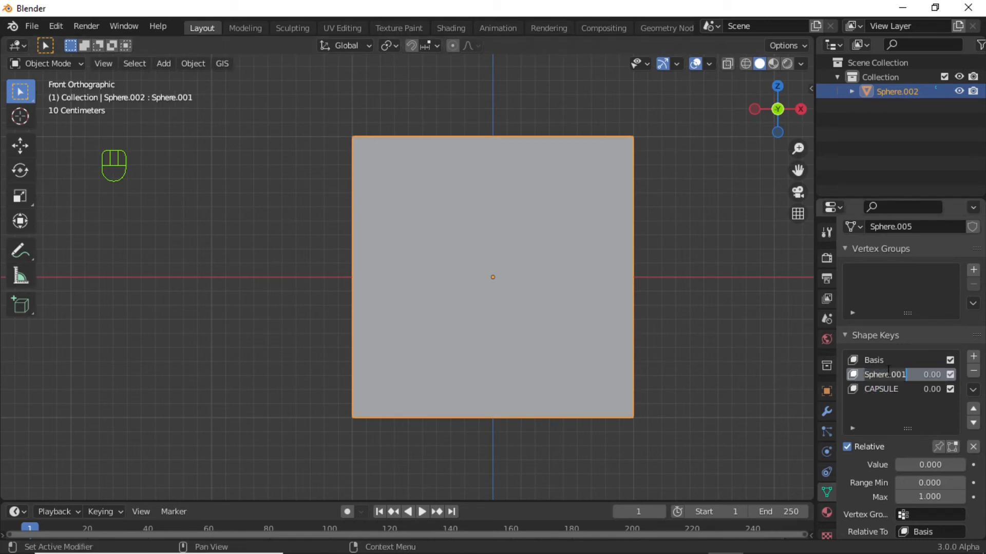
double_click(902, 372)
key("BackSpace")
key("BackSpace")
key("BackSpace")
key("BackSpace")
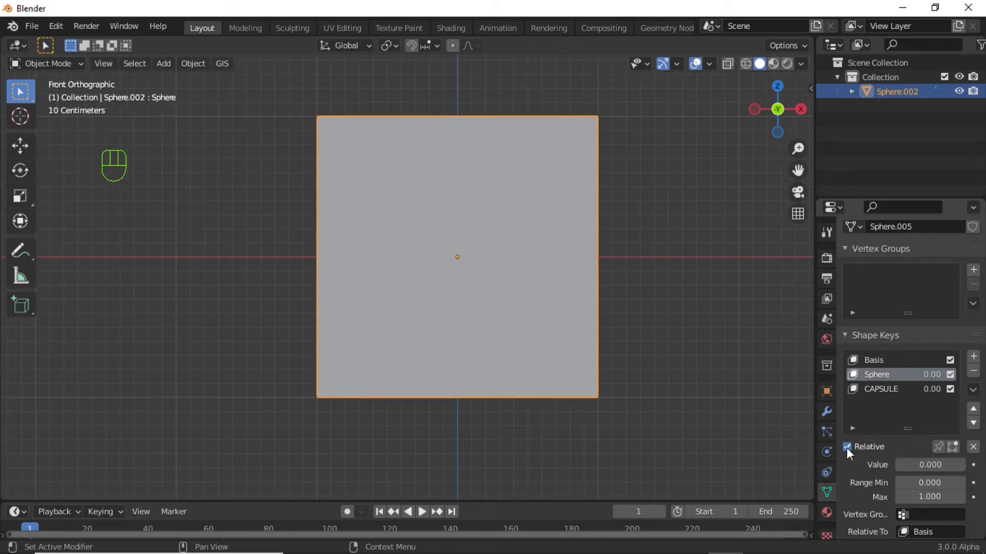
- Turn off Relative for the shape keys and test the morph by varying Evaluation Time, returning it to 0
left_click(846, 448)
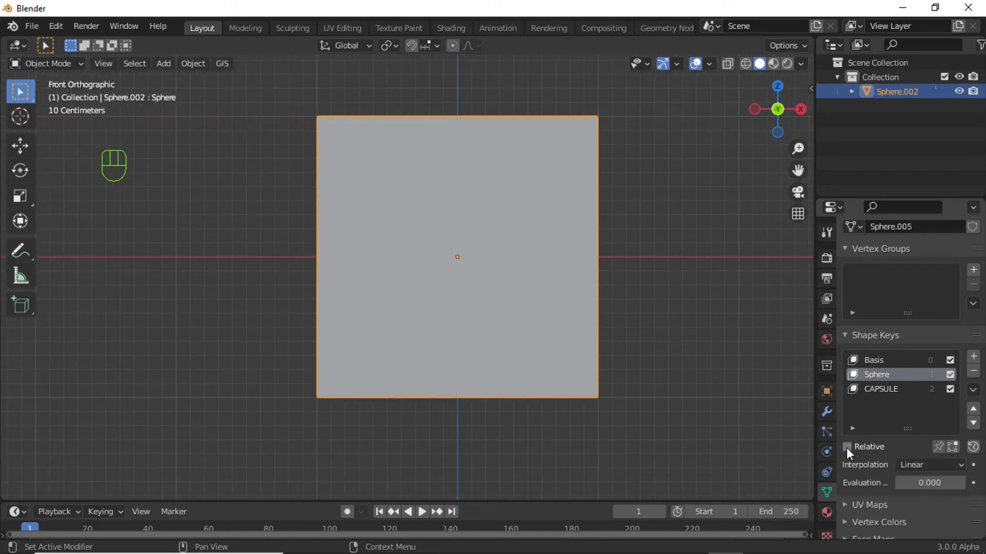
left_click_drag(813, 397, 754, 402)
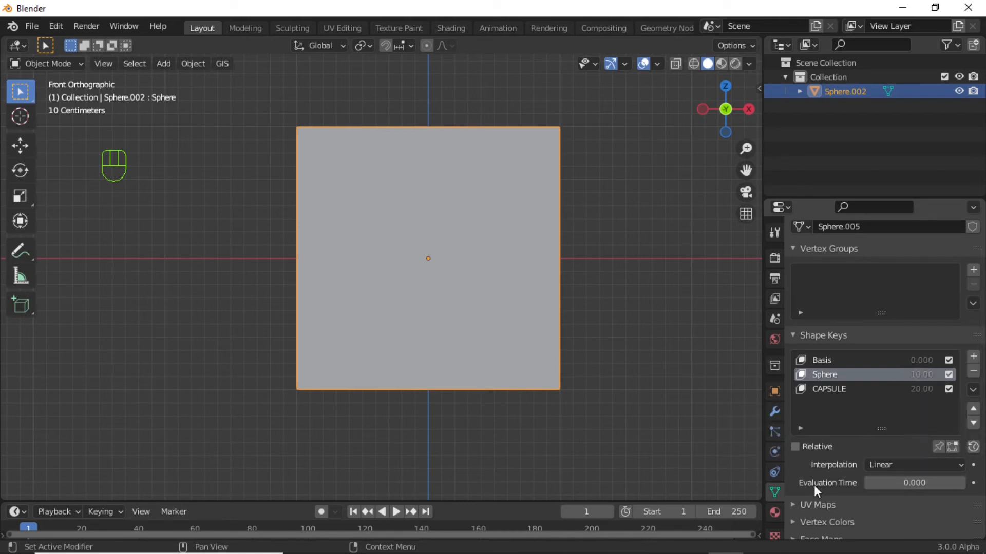
left_click(829, 363)
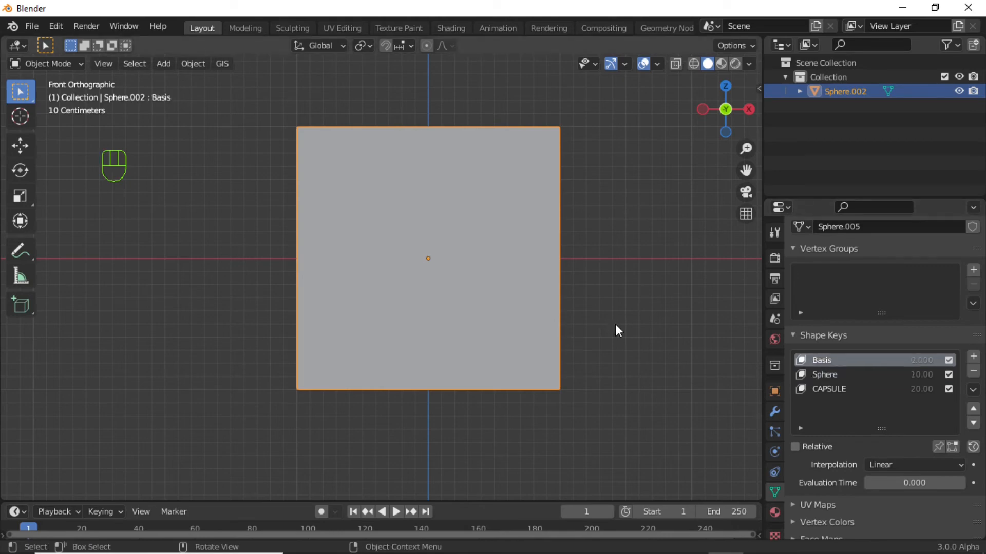
left_click(822, 375)
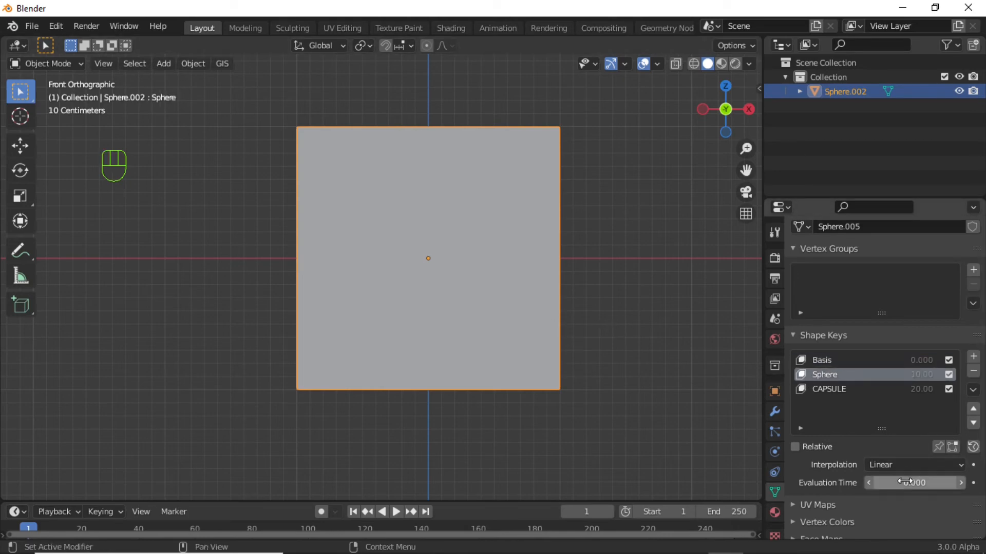
mouse_move(906, 482)
left_mouse_down()
mouse_move(948, 483)
mouse_move(902, 483)
left_mouse_up()
left_click(845, 391)
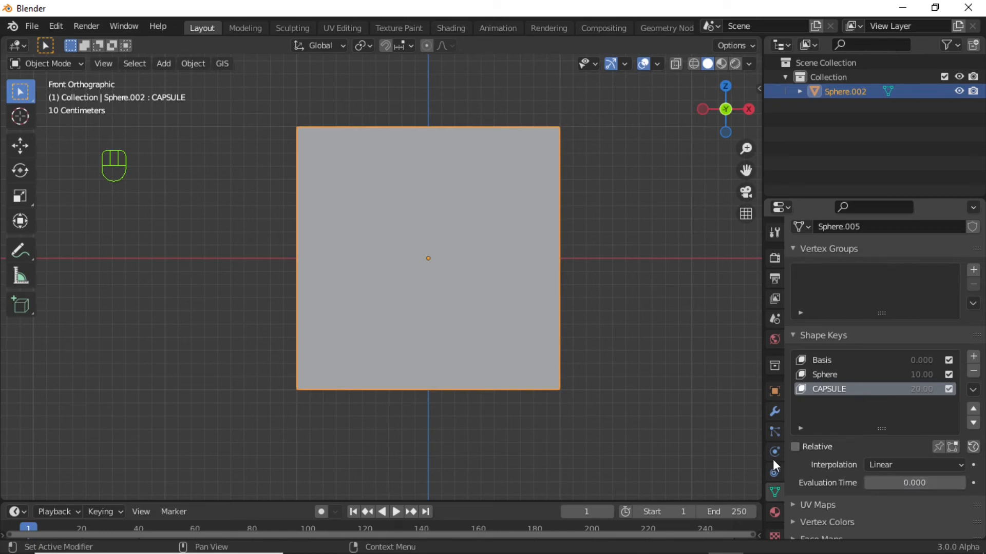
- Keyframe the shape keys' Evaluation Time at 0 on frame 1 and at 20 on frame 152
left_click_drag(525, 500, 526, 489)
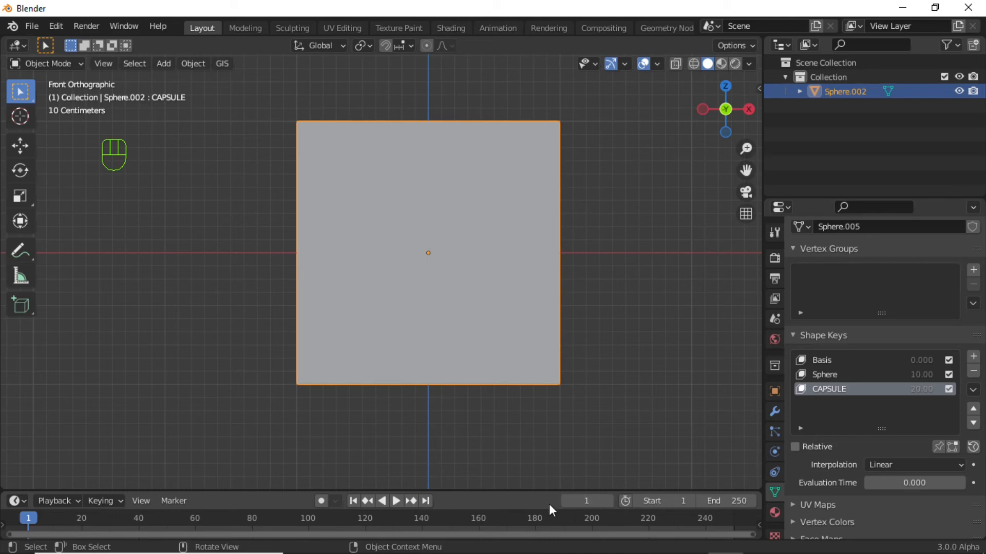
left_click(974, 483)
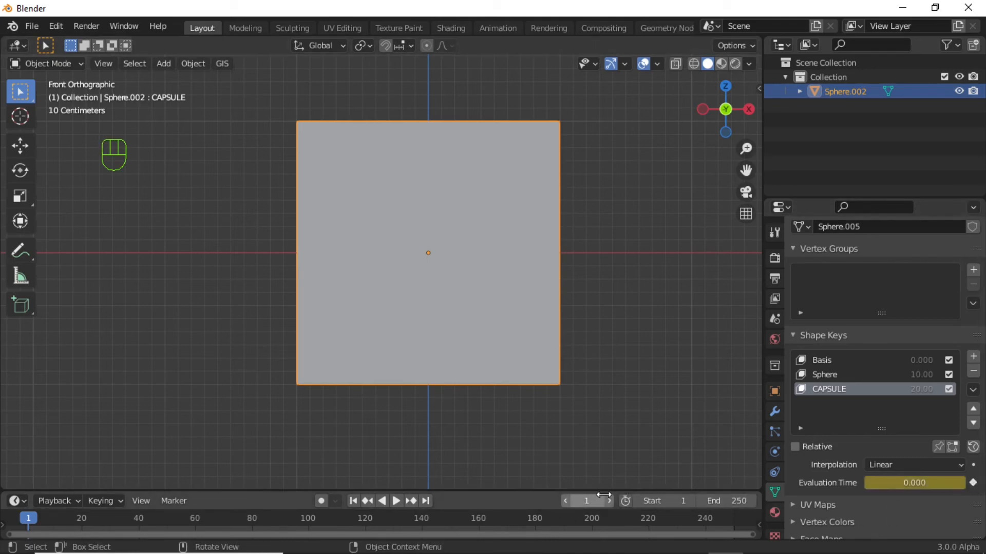
left_click_drag(596, 499, 674, 500)
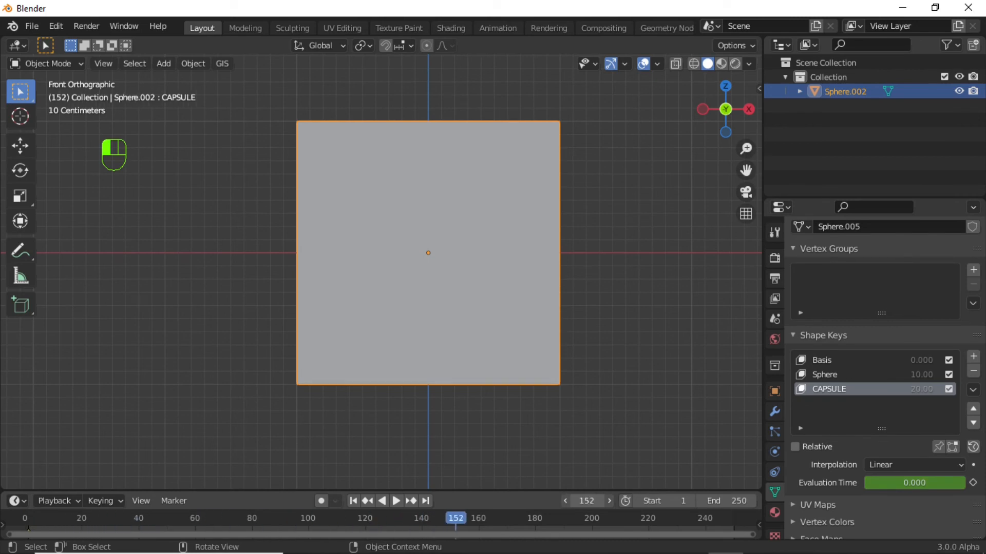
left_click(915, 484)
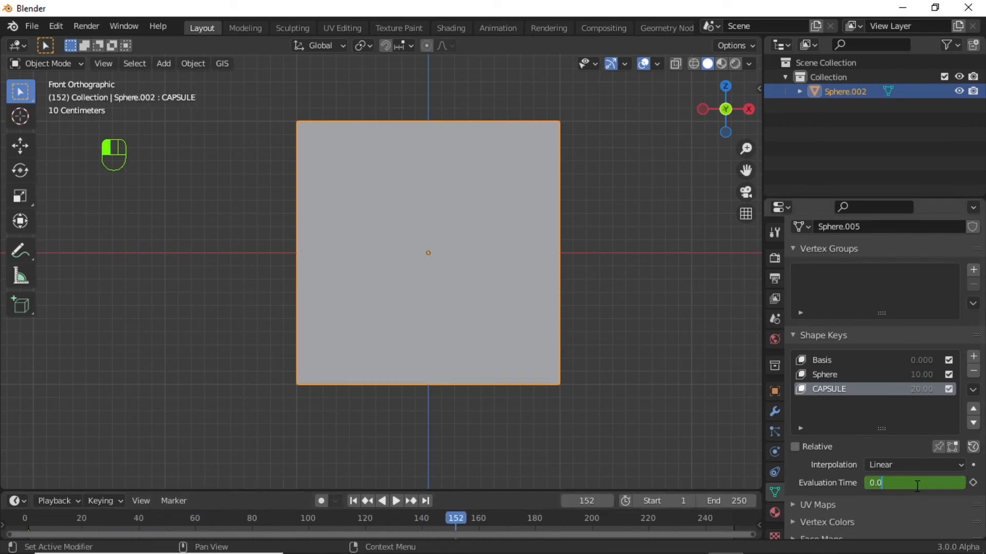
key("BackSpace")
key("BackSpace")
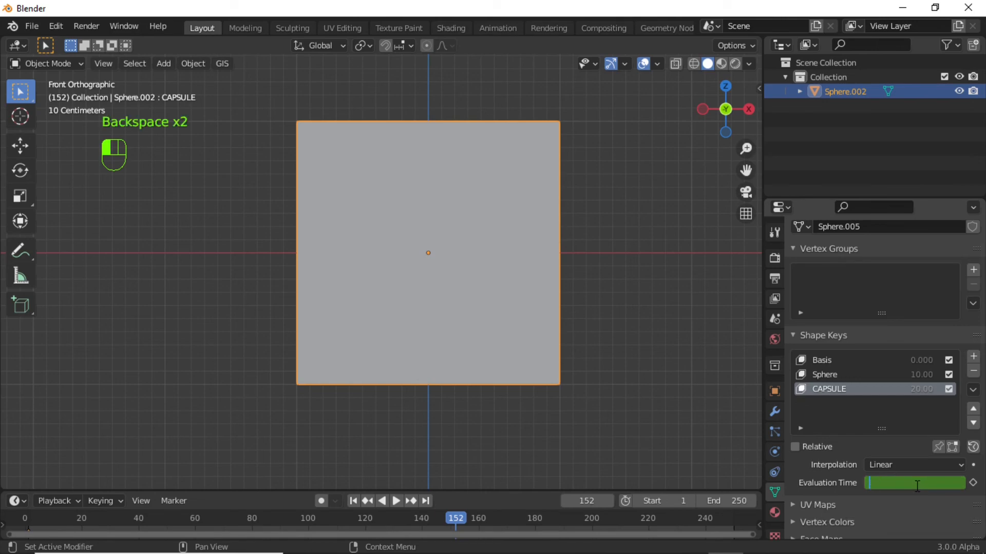
key("Return")
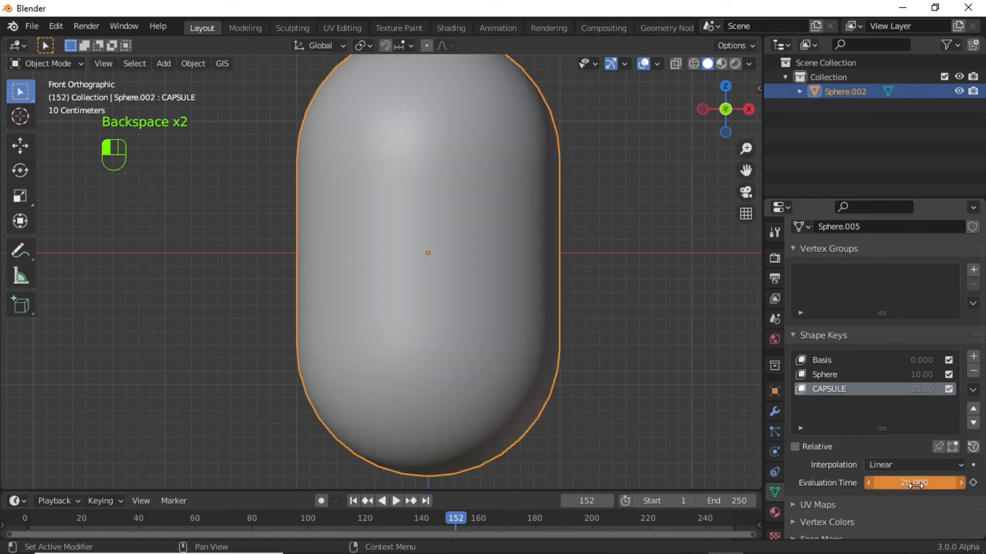
left_click(973, 483)
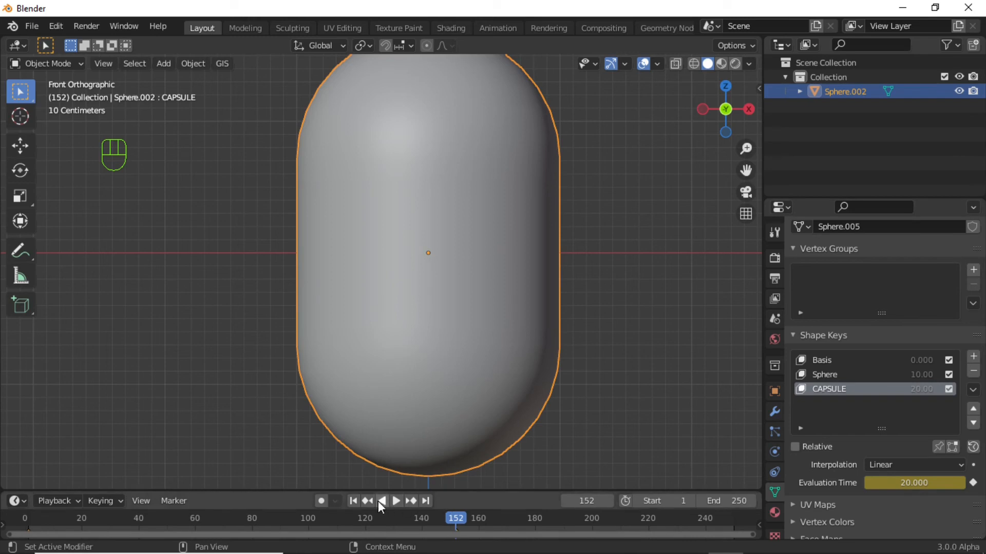
- Play the shape key animation from the first frame to check the morph, and stop playback
left_click(352, 501)
key("space")
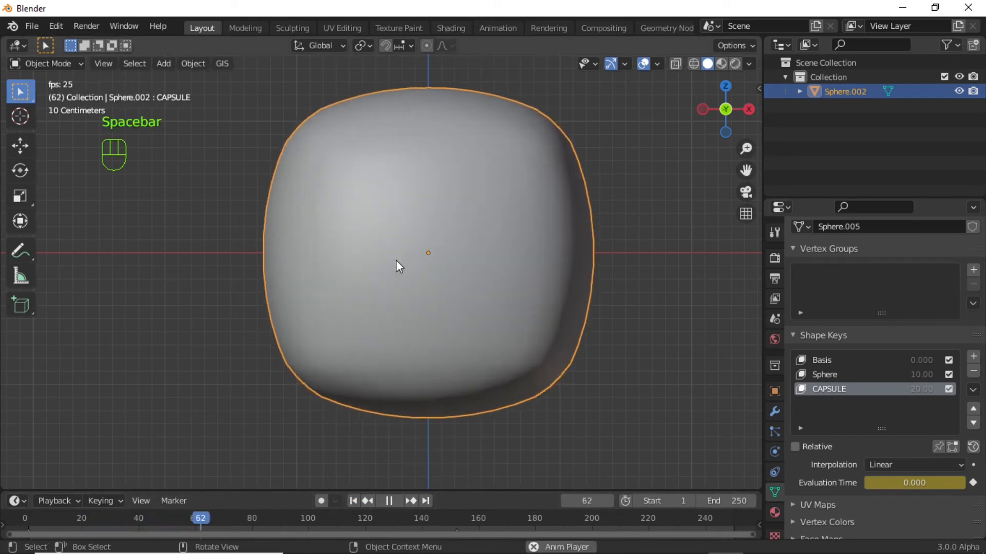
key("space")
- Enlarge the timeline area and set the interpolation of both Evaluation Time keyframes to Linear
left_click_drag(337, 492, 298, 417)
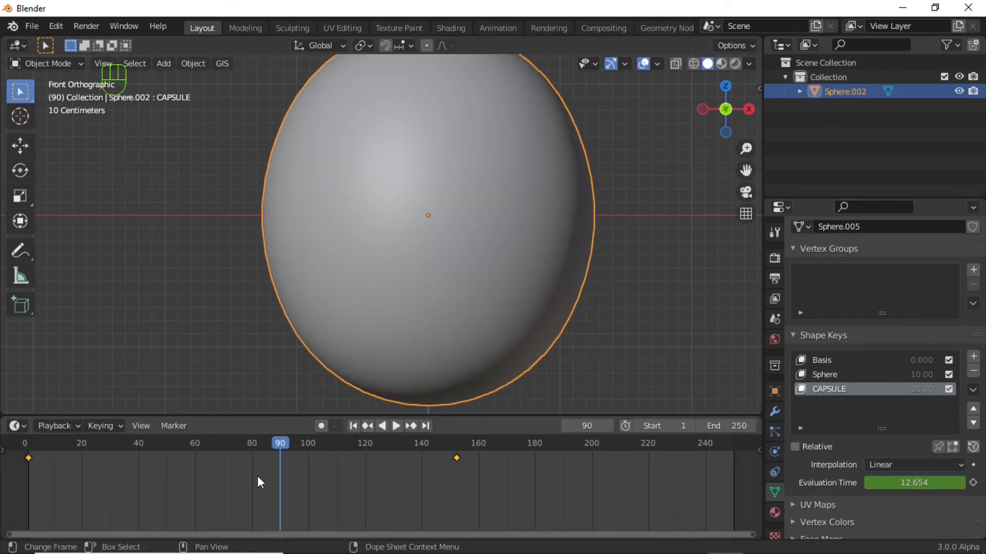
key("t")
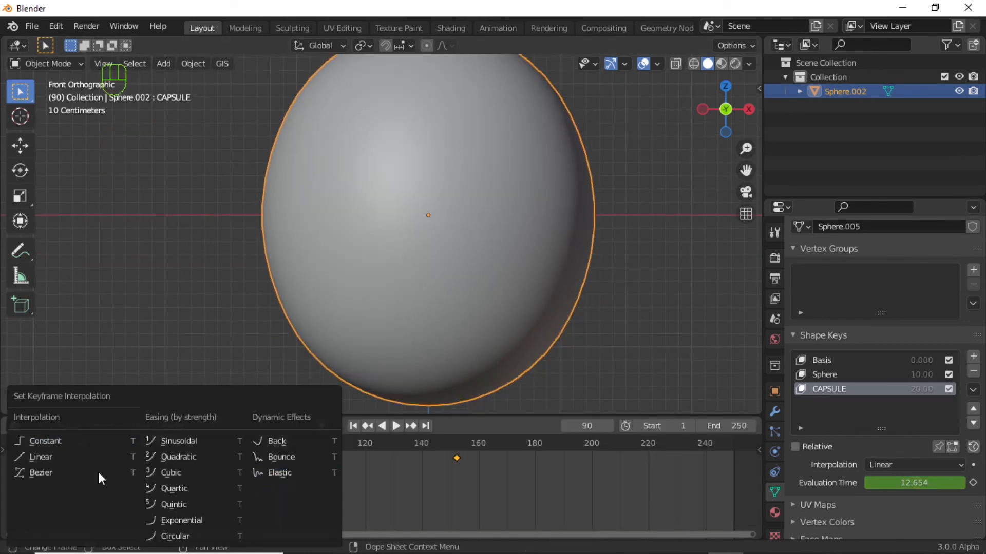
left_click(44, 460)
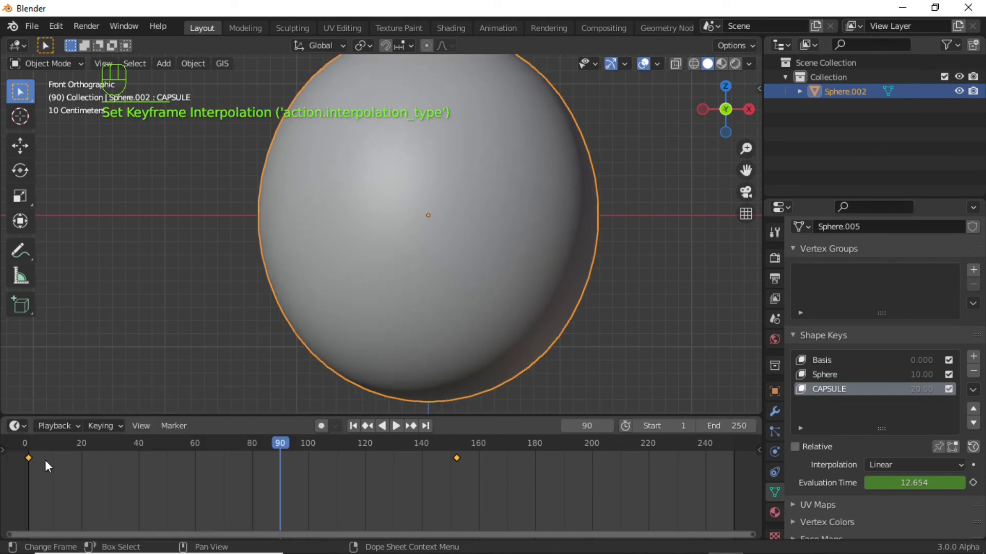
- Replay the morph from the start with the linear keyframes, stop it partway and examine the shape's edges in perspective
left_click(354, 426)
key("space")
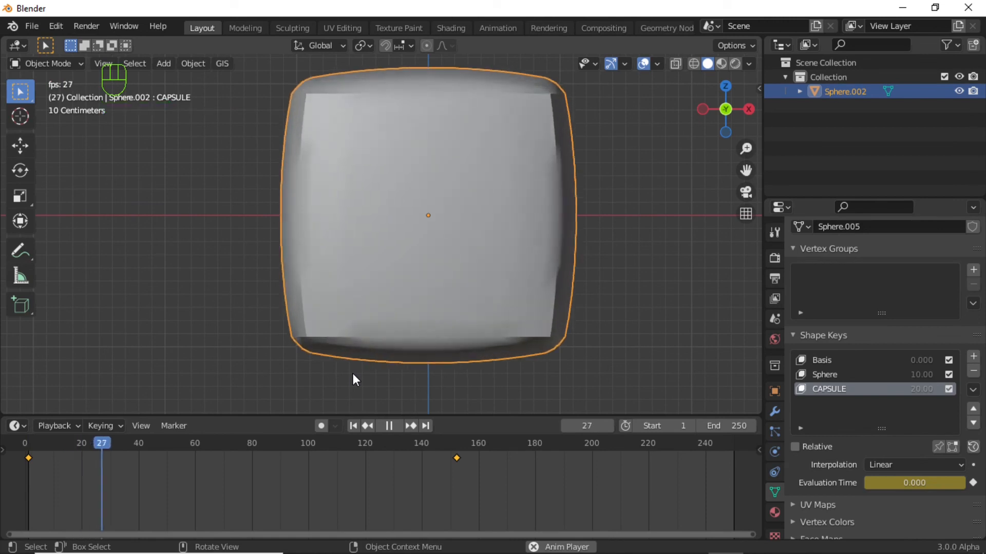
key("space")
mouse_move(356, 337)
middle_mouse_down()
mouse_move(417, 355)
mouse_move(365, 321)
middle_mouse_up()
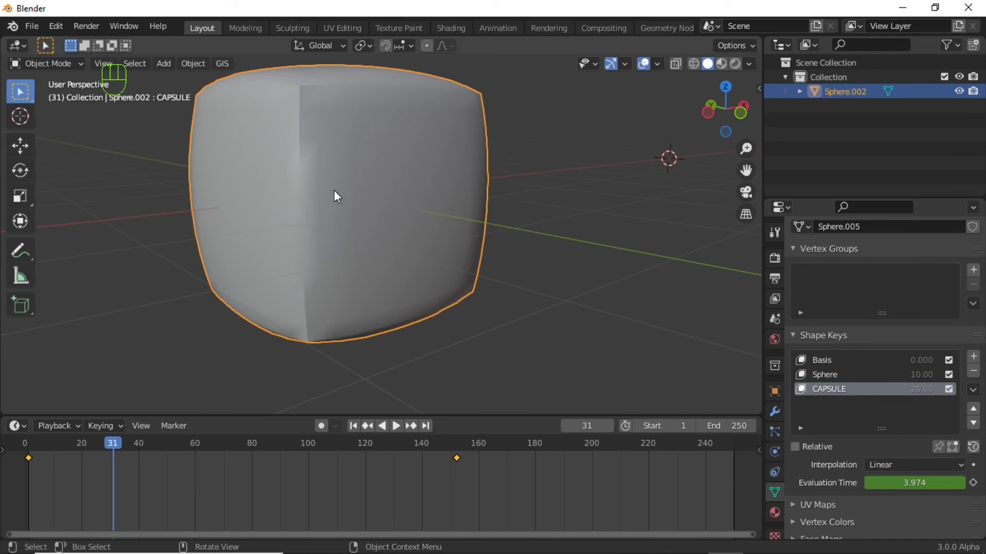
- Add a Subdivision Surface modifier to the morphing object with viewport and render levels of 2, and play the animation from frame 1
left_click(767, 415)
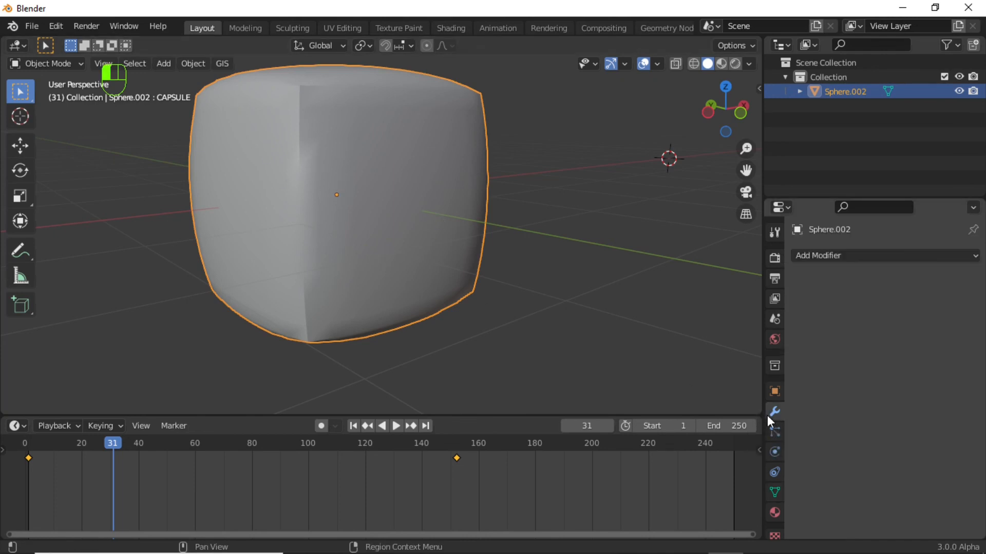
left_click(828, 260)
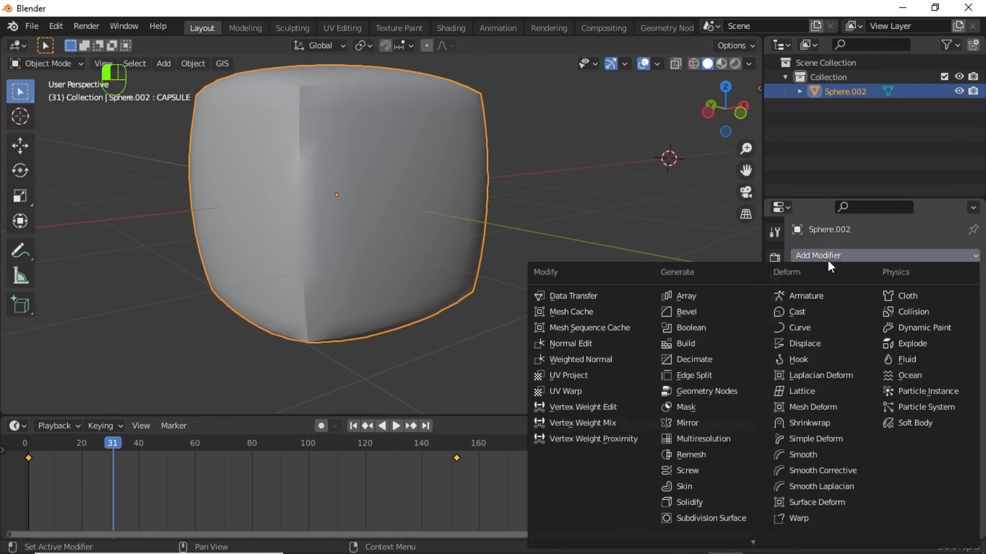
left_click(703, 516)
key("shift+Left")
middle_click_drag(310, 257, 336, 133)
left_click(959, 320)
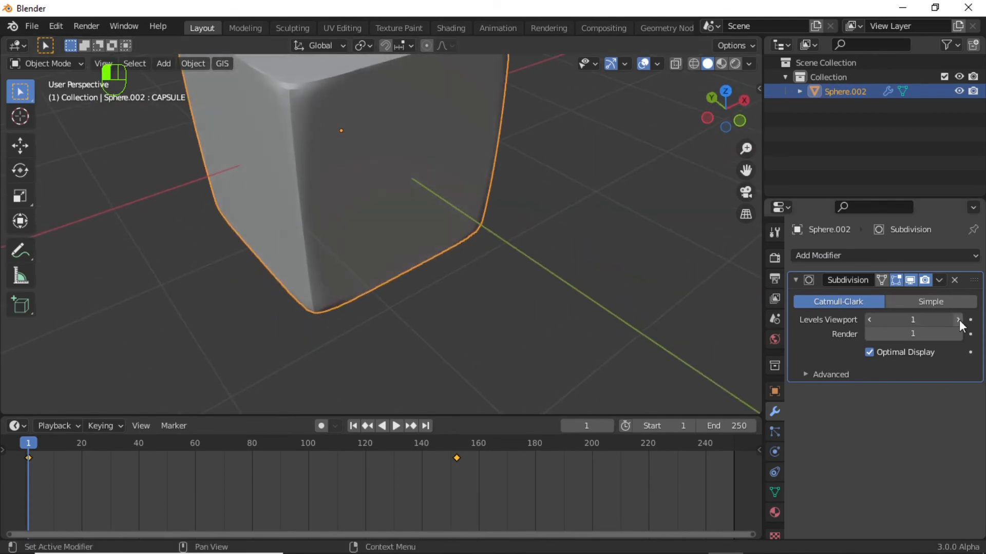
left_click(958, 334)
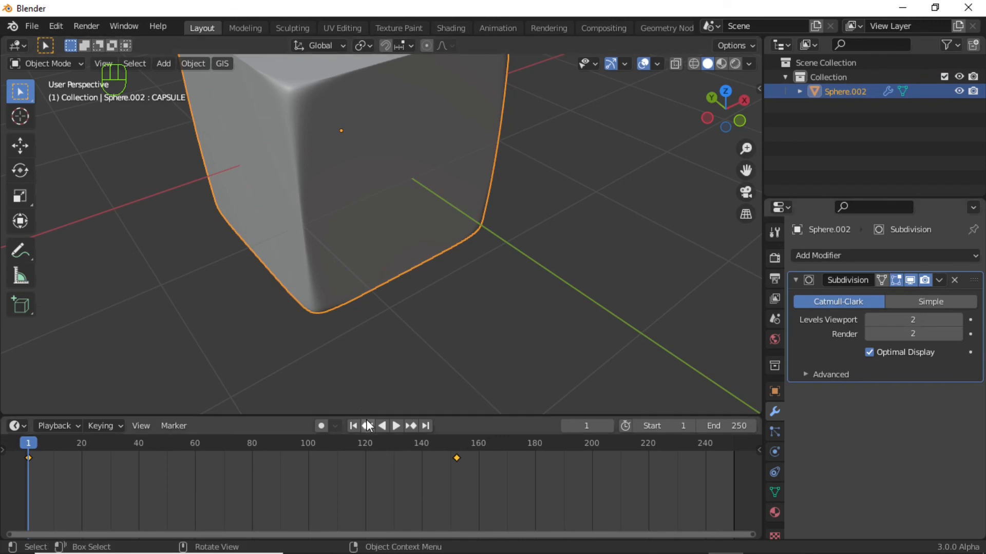
key("space")
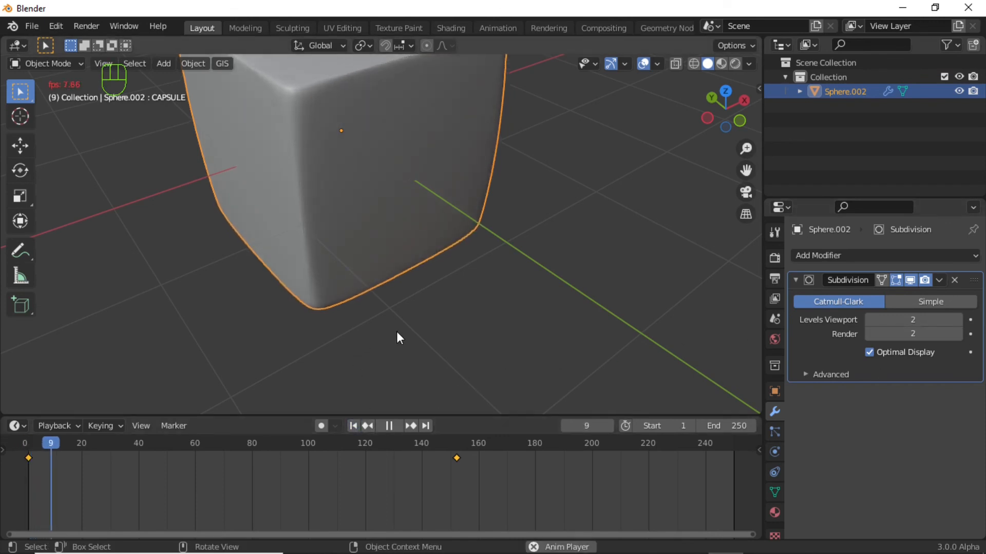